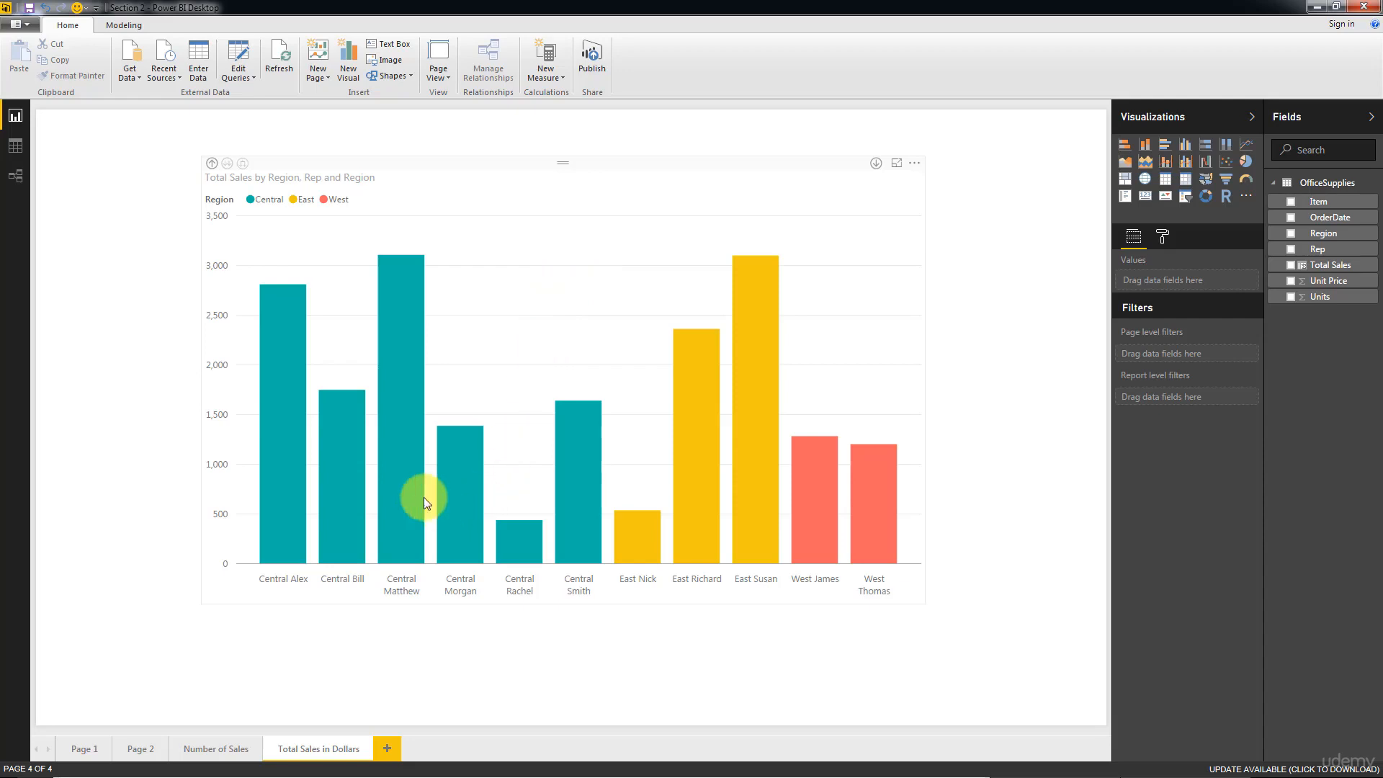
Highlight individual Central, East and West bars one after another in the Total Sales chart
left_click(404, 328)
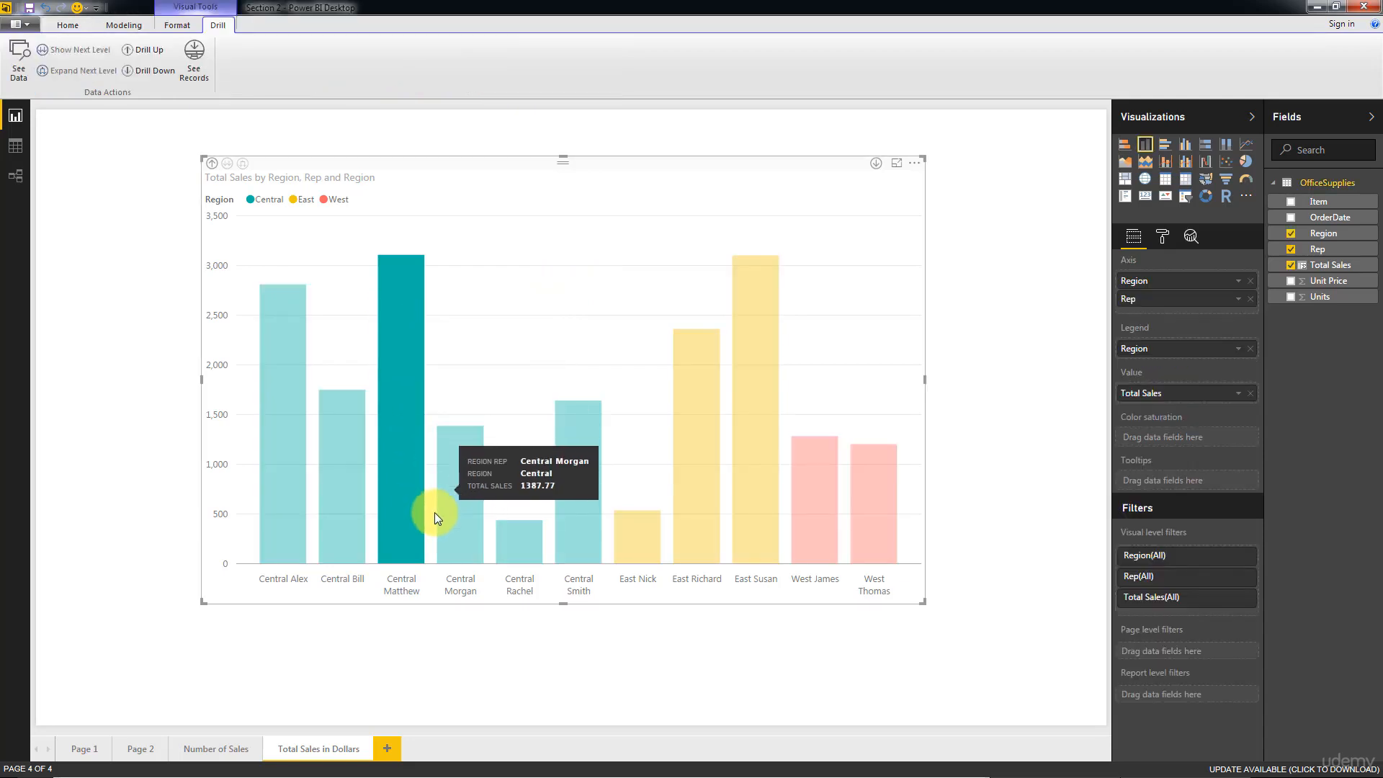
left_click(729, 347)
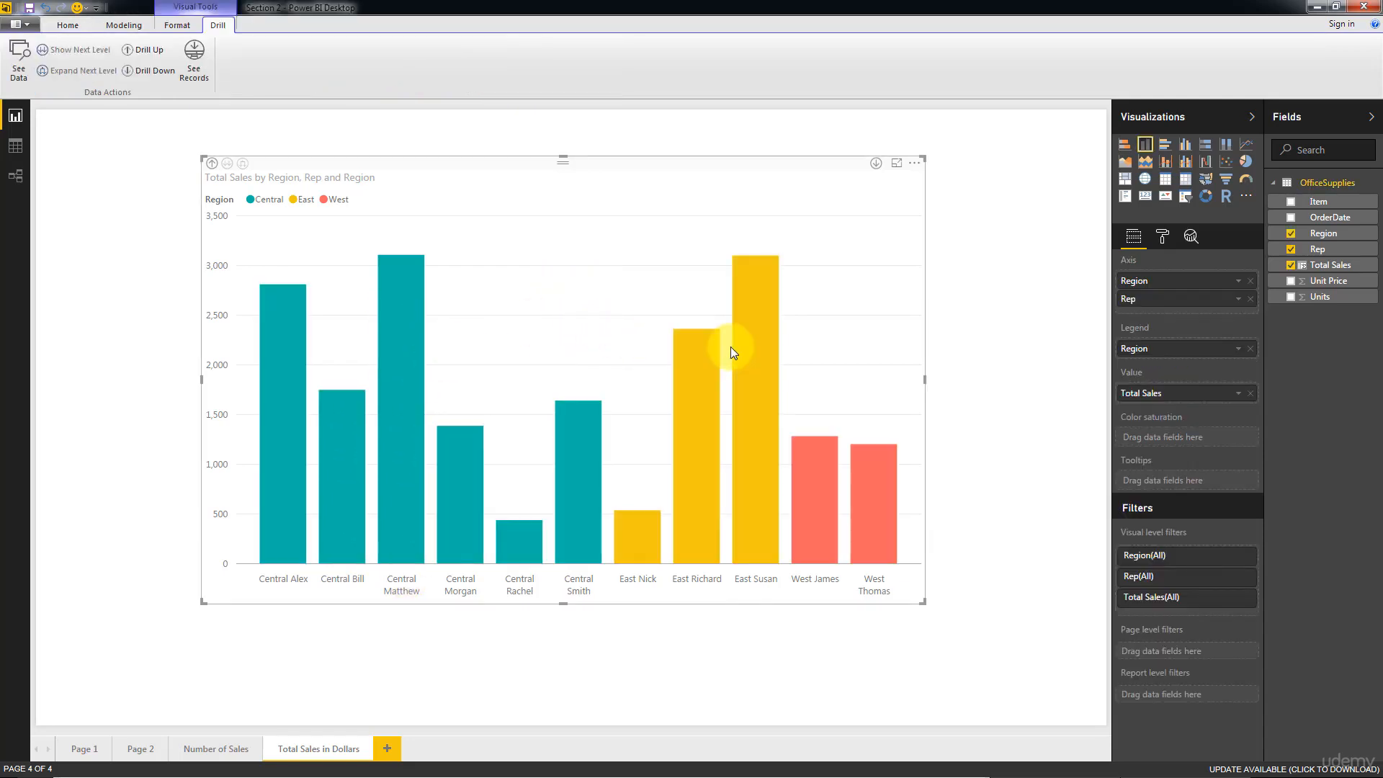
left_click(745, 340)
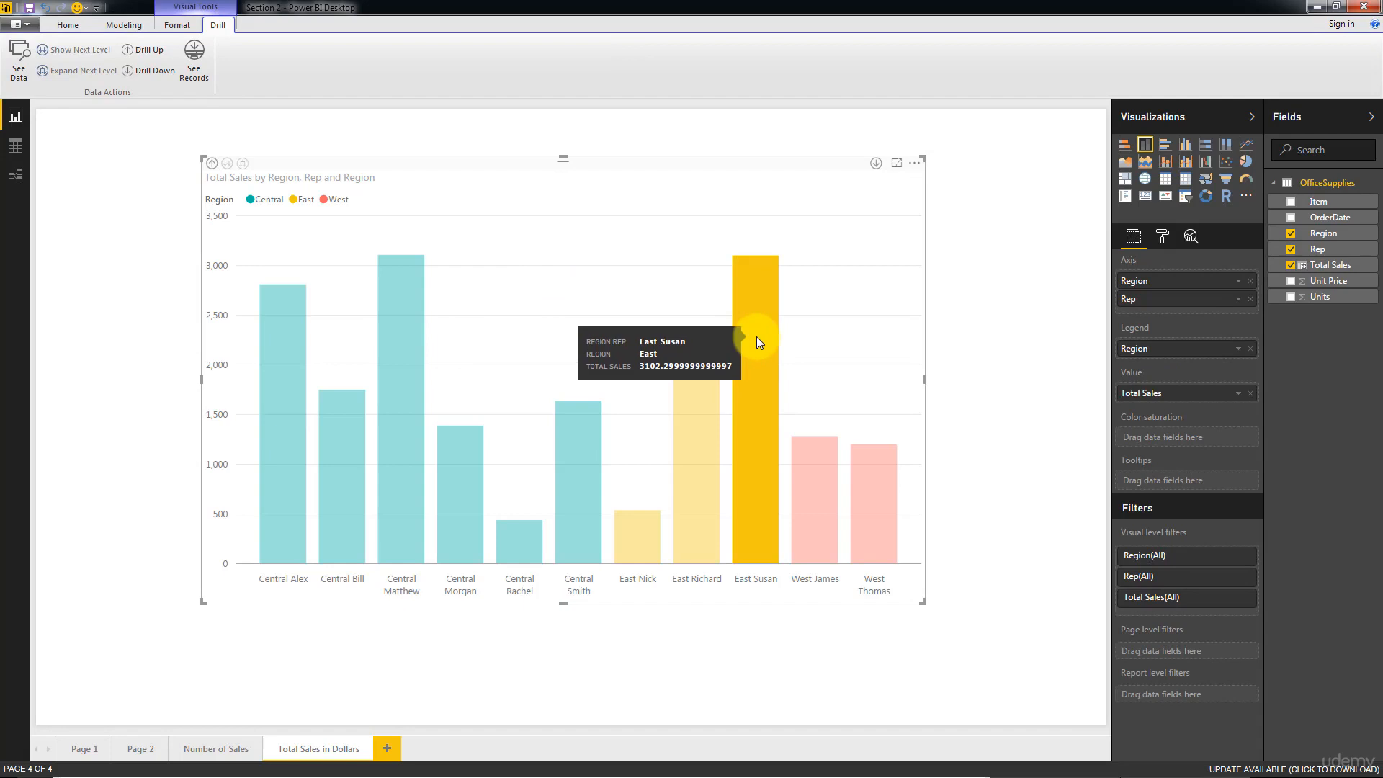
left_click(803, 469)
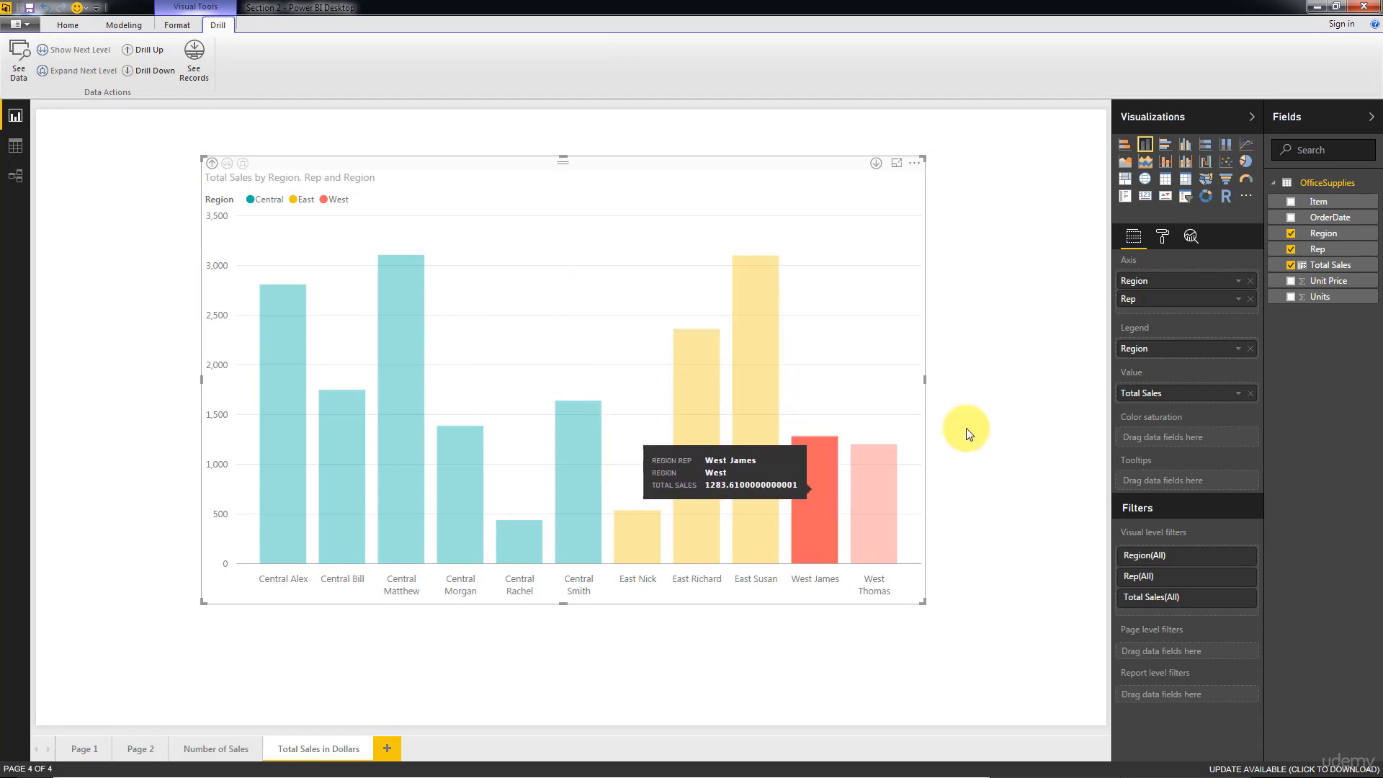
left_click(1034, 298)
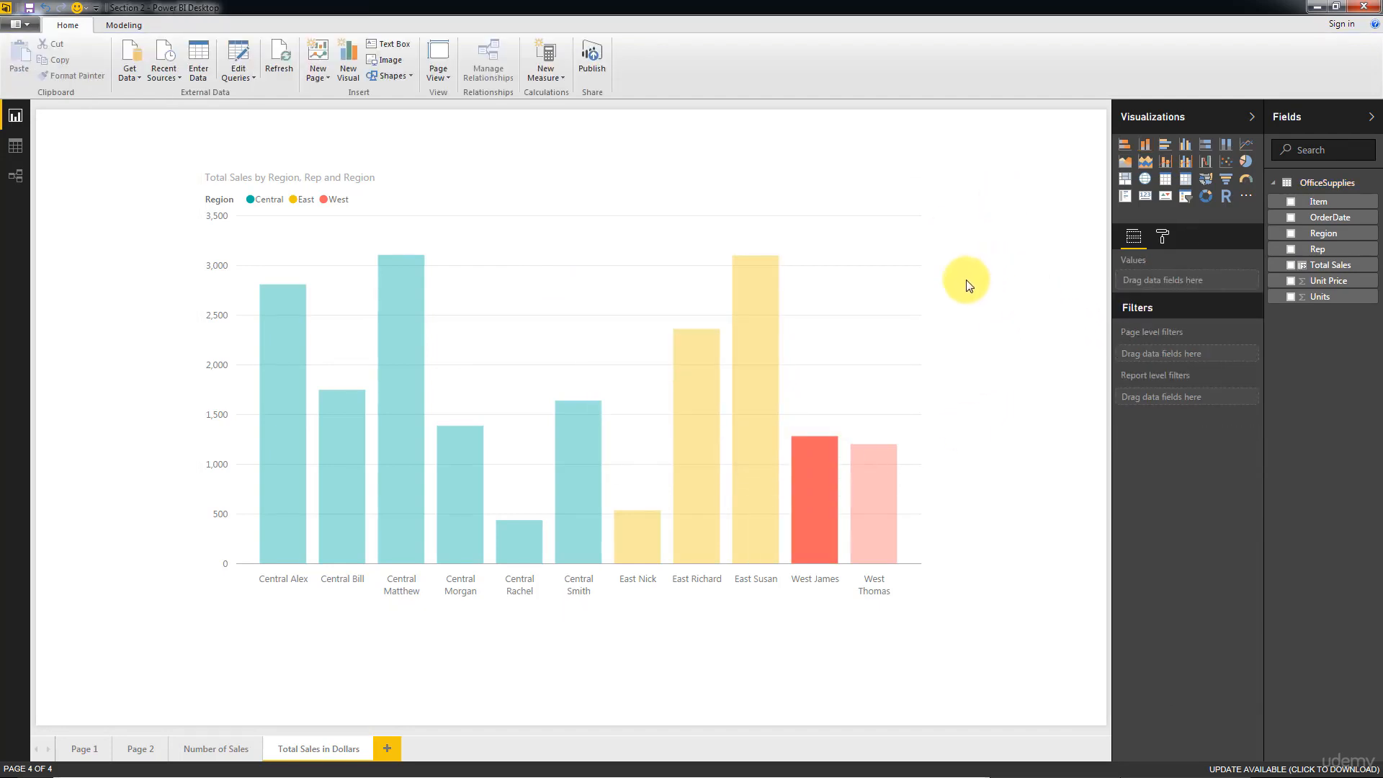
Turn on data labels in the formatting options of the Total Sales column chart
left_click(885, 300)
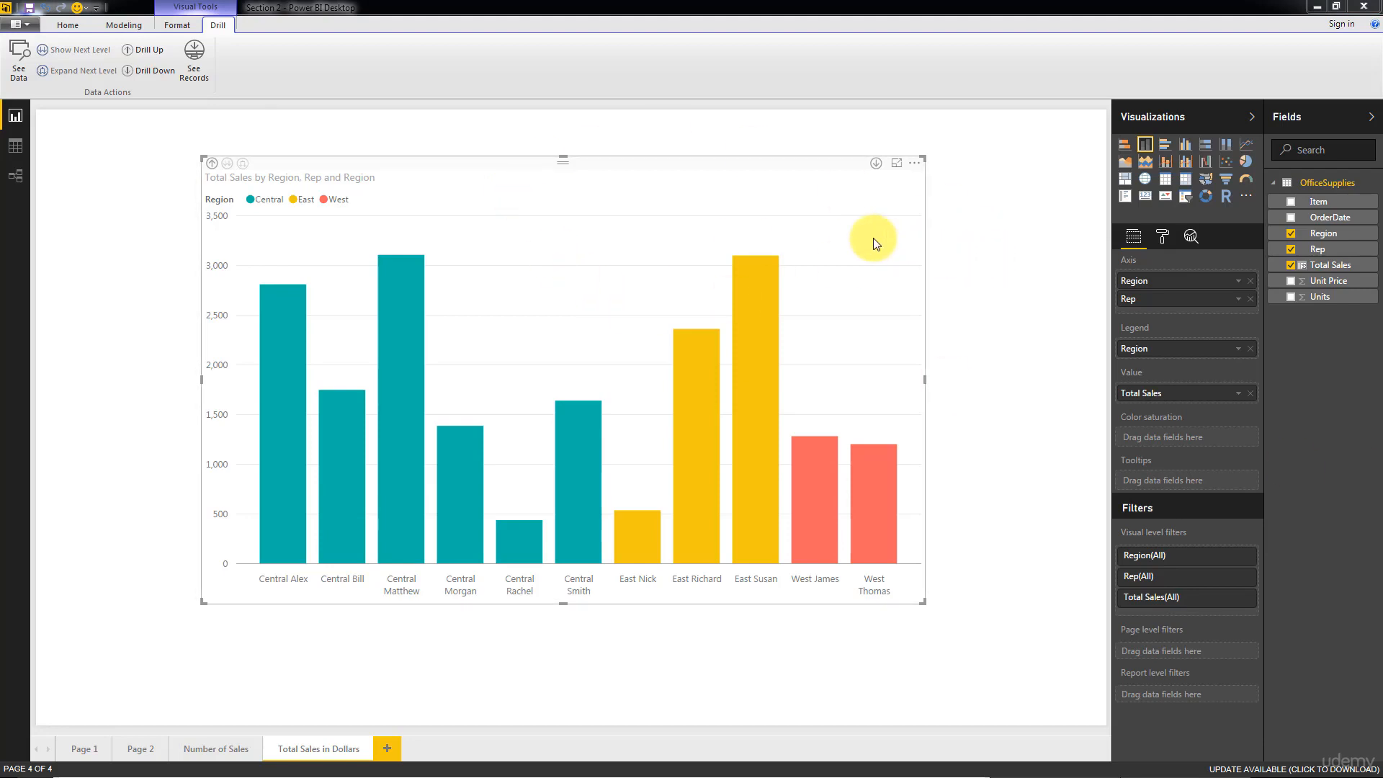
left_click(1163, 239)
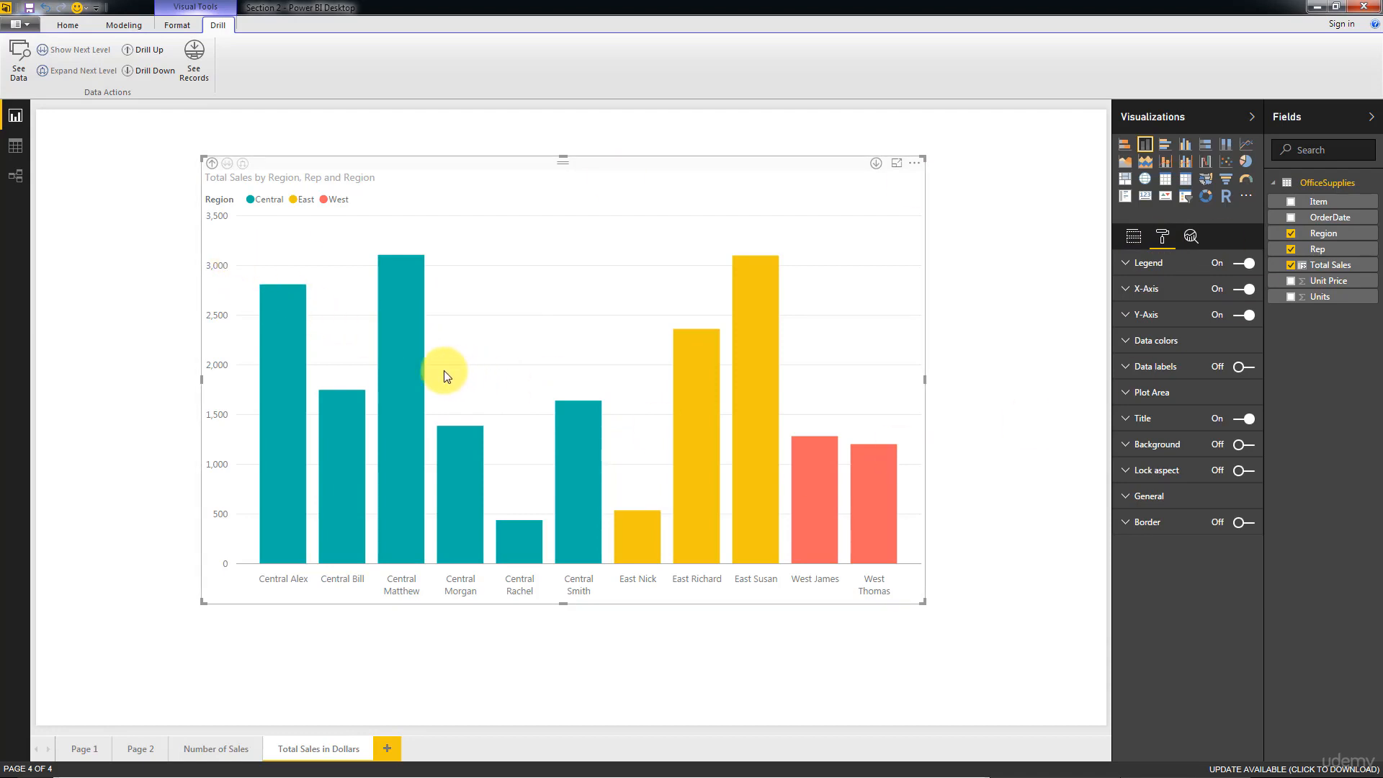
mouse_move(402, 378)
mouse_move(697, 368)
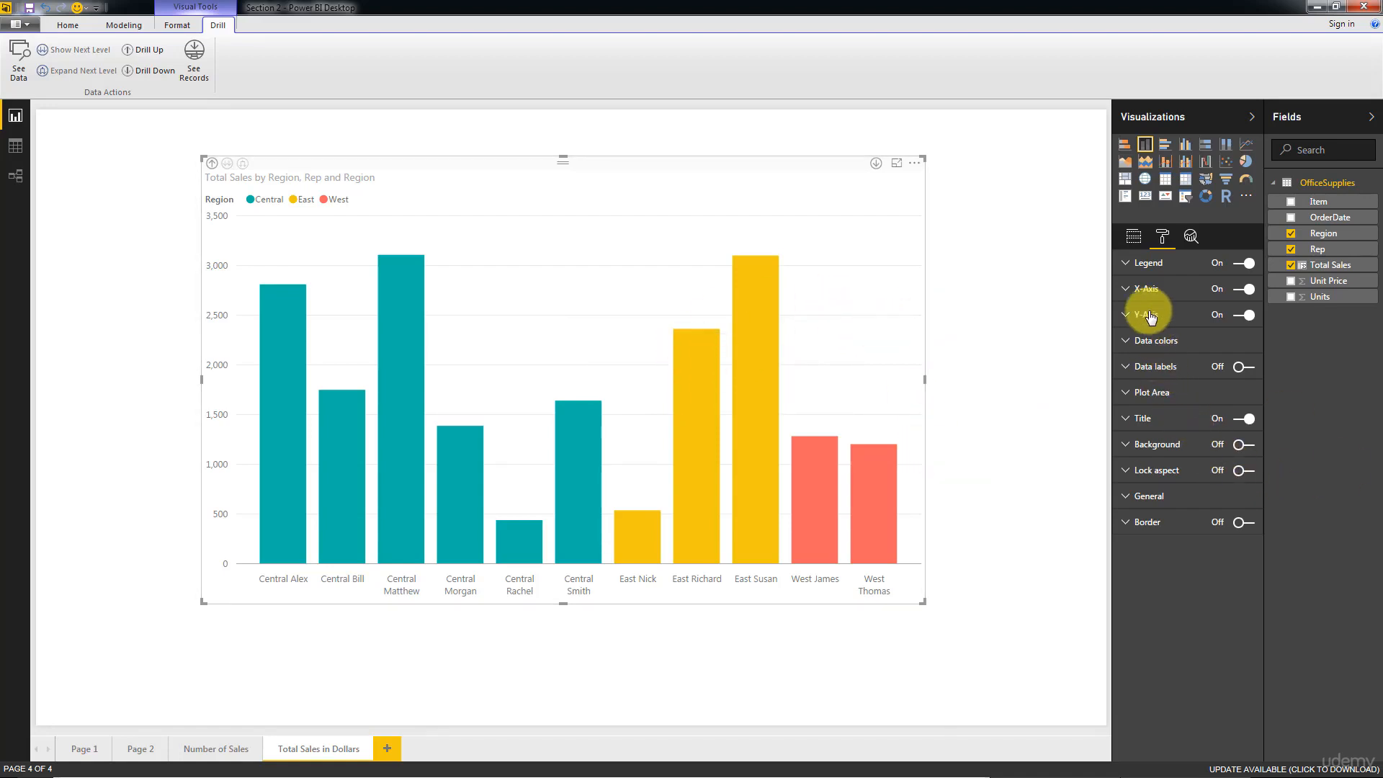
left_click(1132, 367)
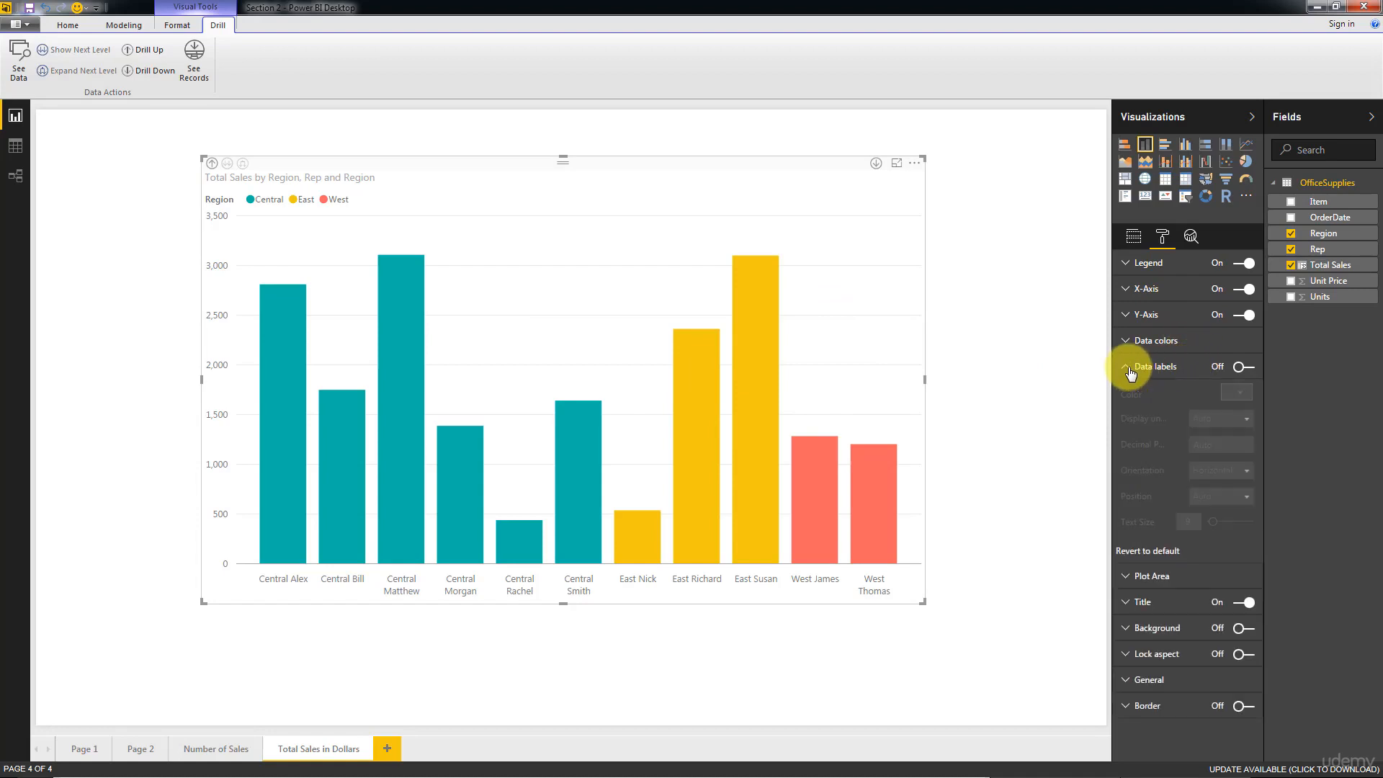
left_click(1224, 368)
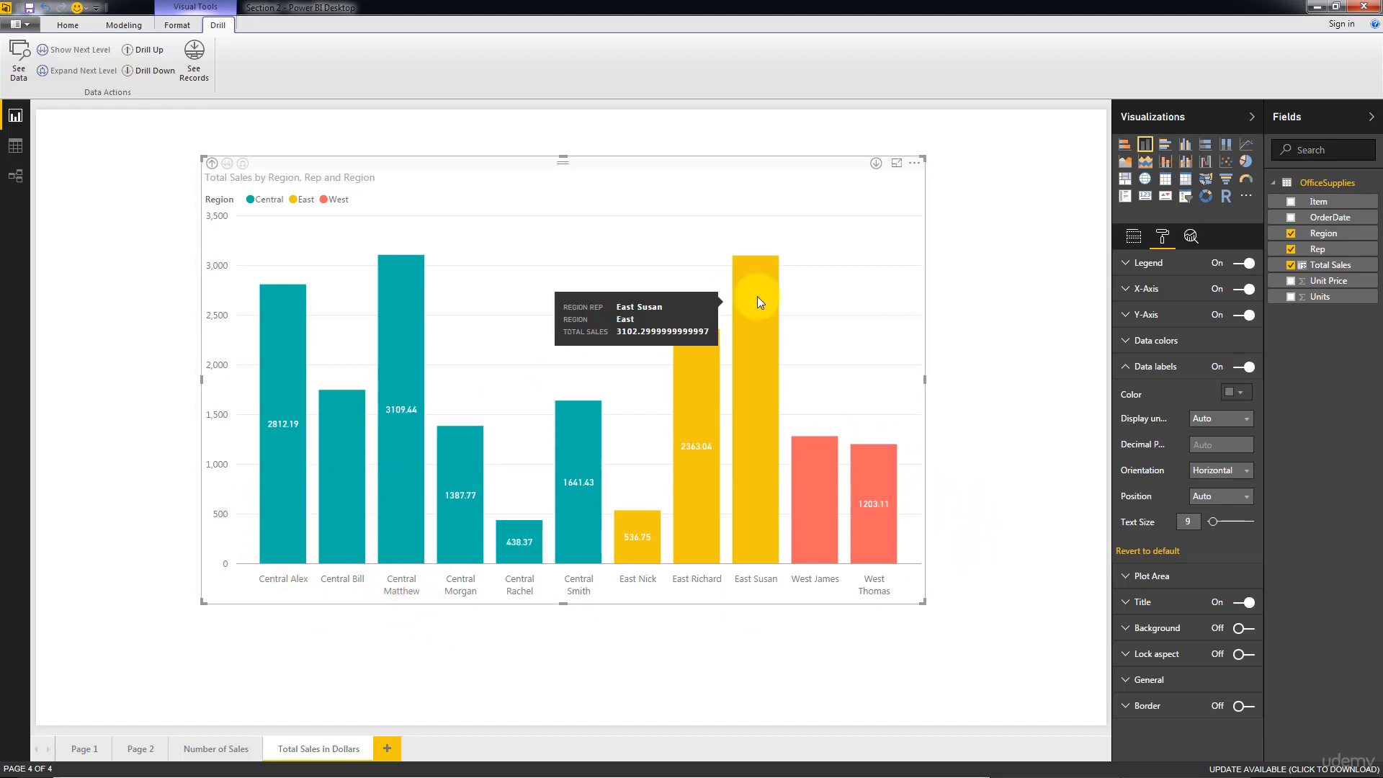
Set the data labels' display units to Thousands with 1 decimal place
left_click(1216, 421)
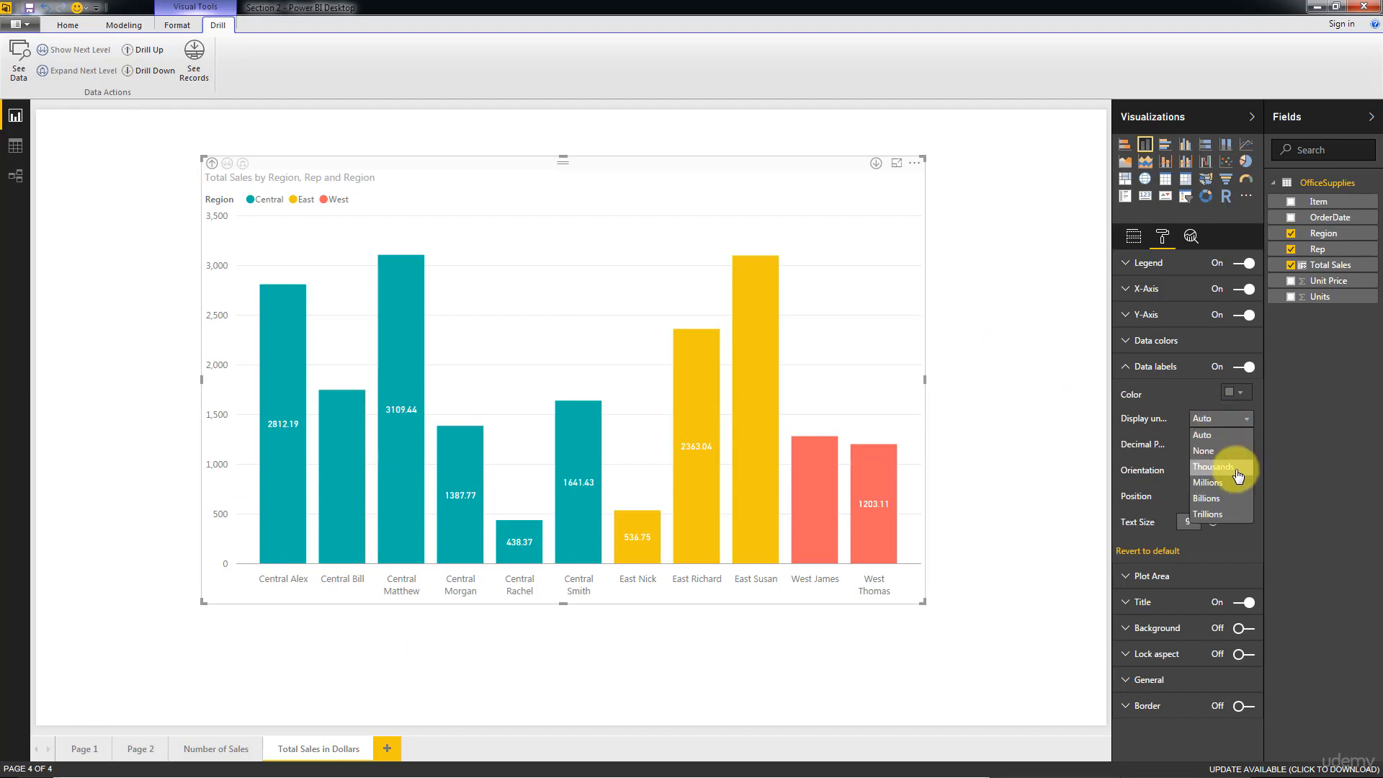
left_click(1238, 475)
left_click(1213, 445)
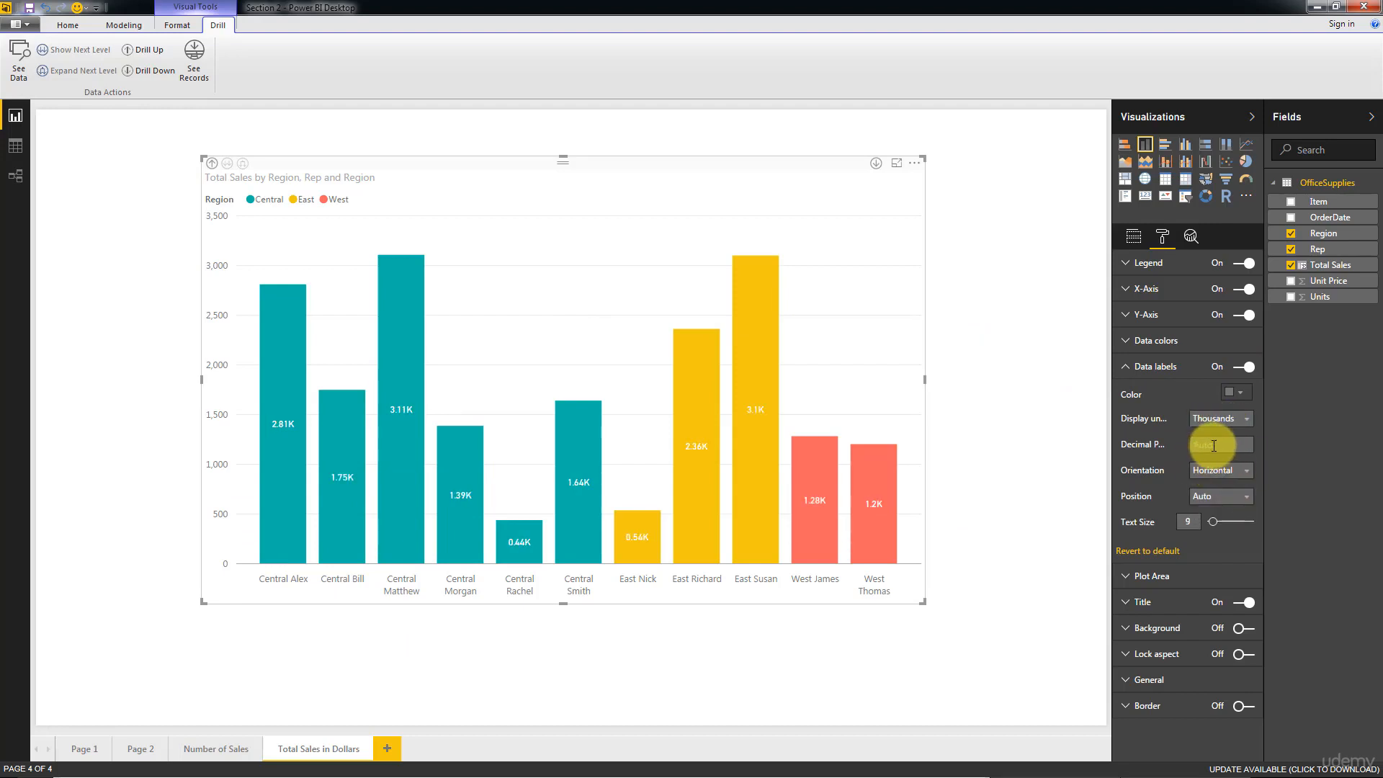
type("1")
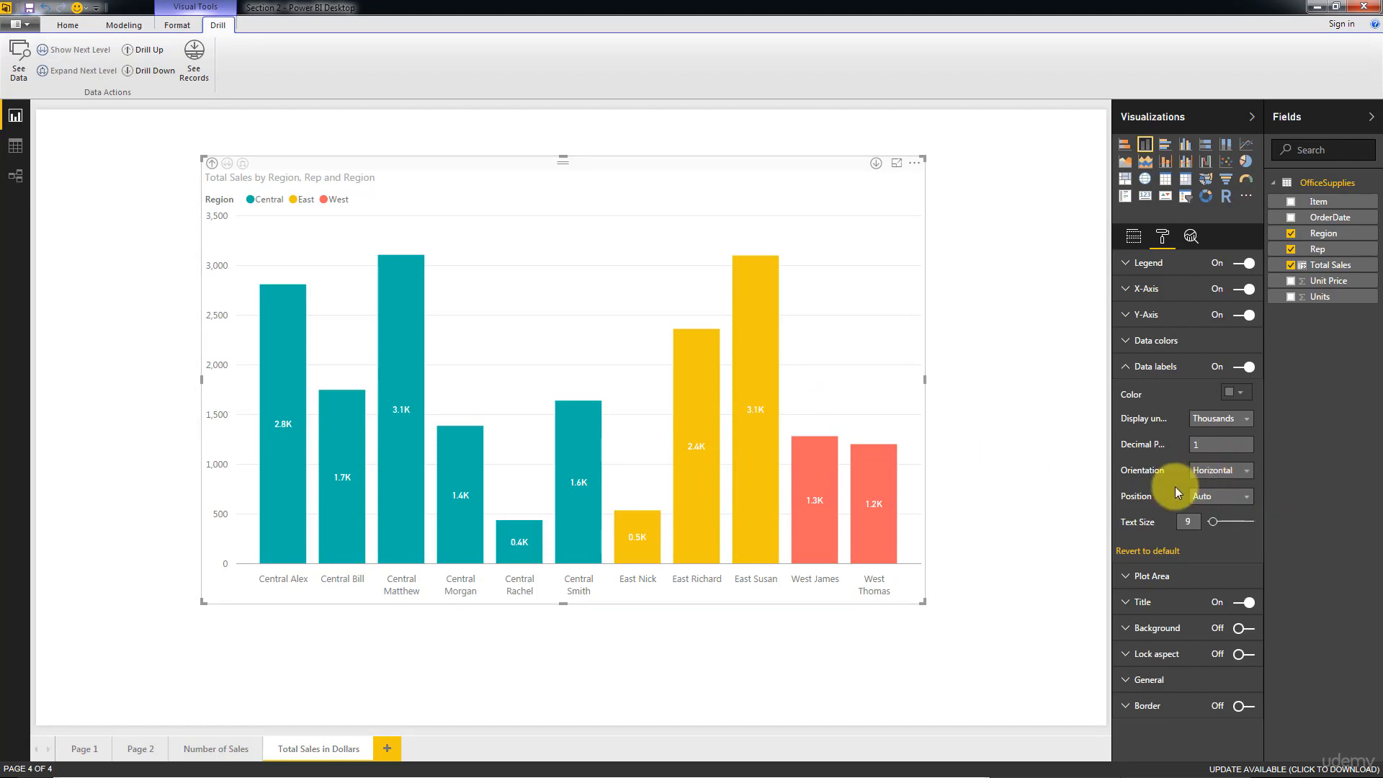
Position the data labels at Inside End and set their text size to 12
left_click(1228, 497)
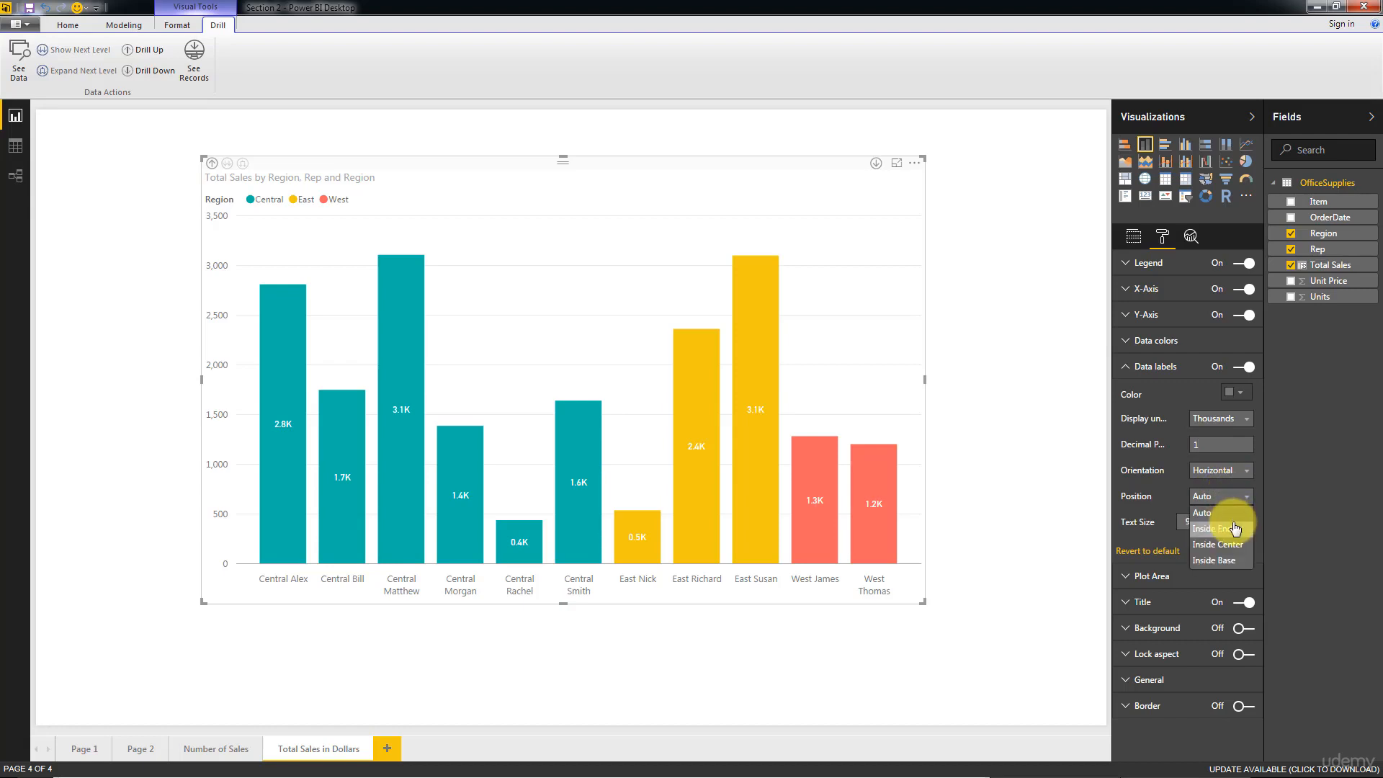
left_click(1234, 528)
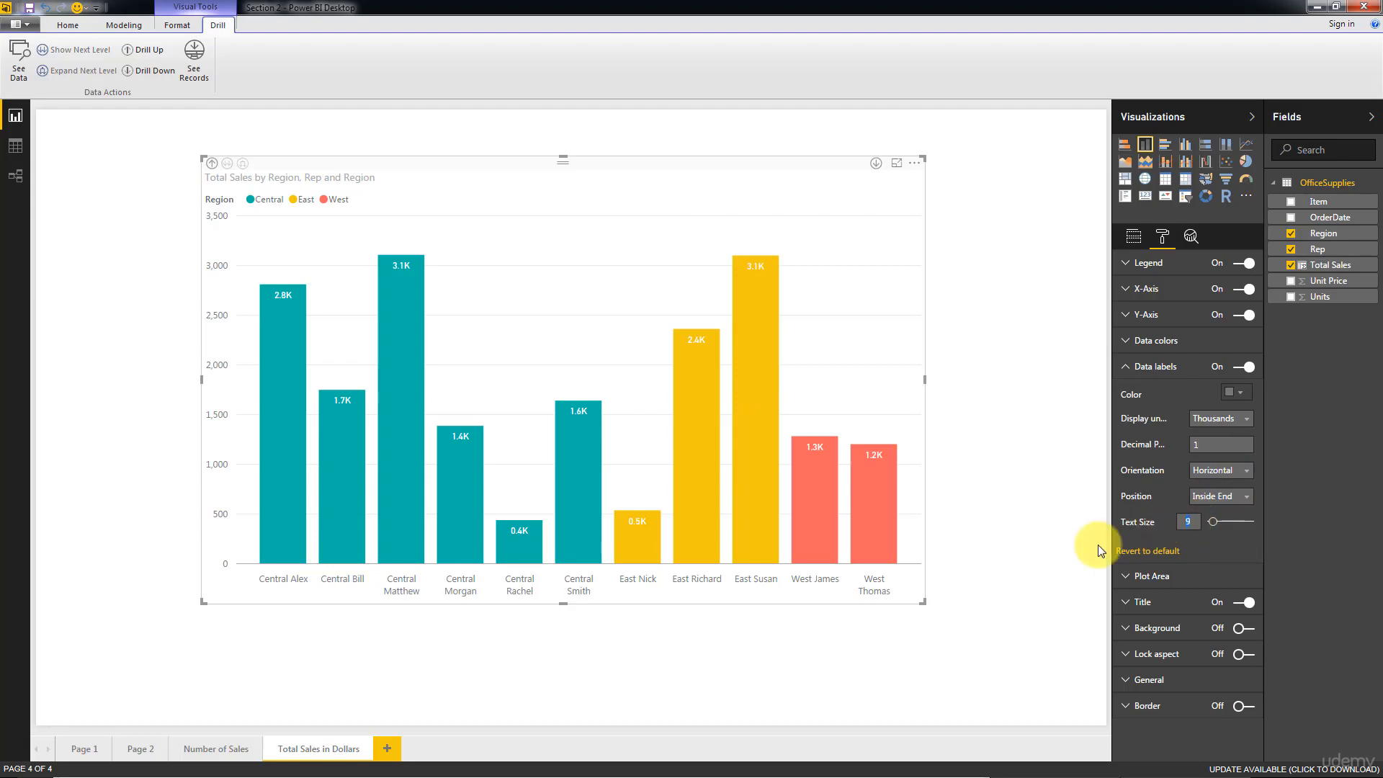
type("12")
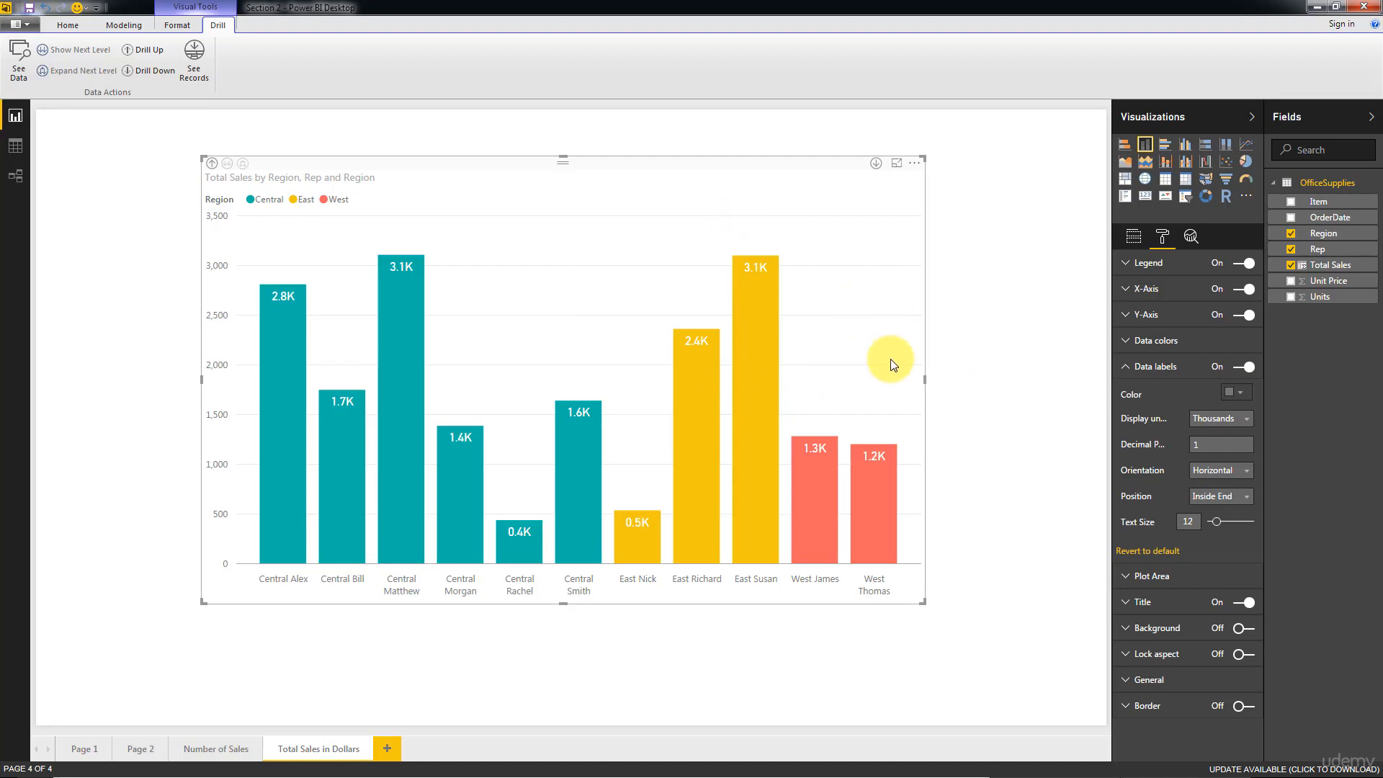
Change the data labels' color to black and collapse their settings
left_click(1234, 396)
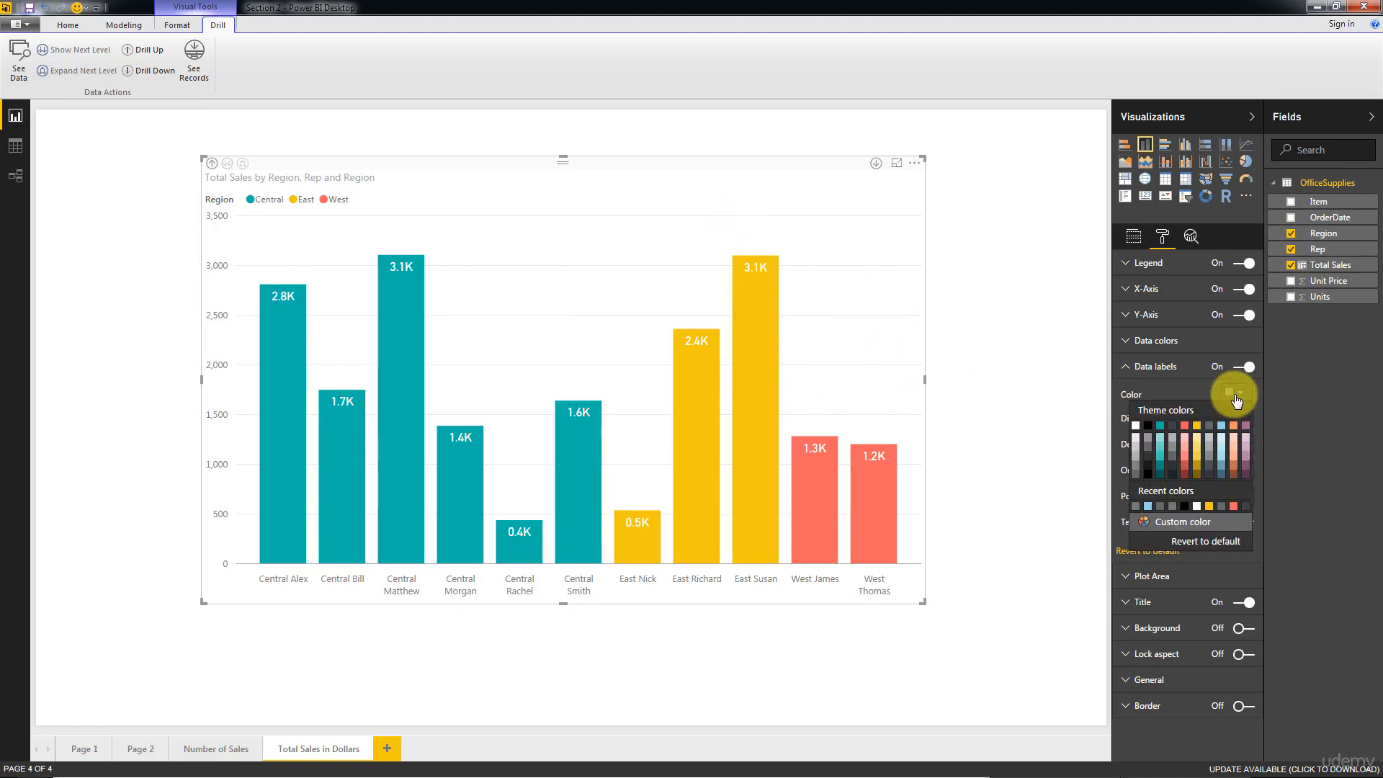
left_click(1148, 424)
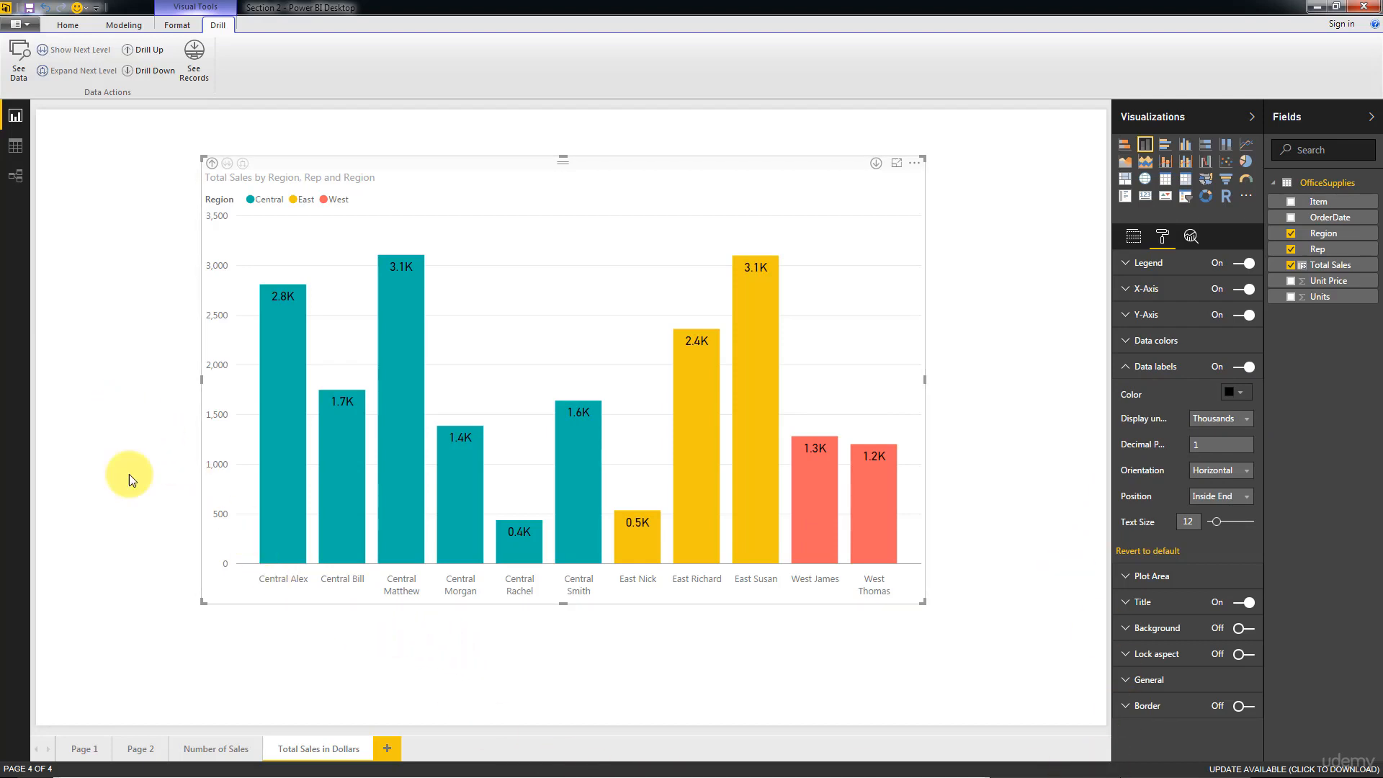
left_click(1128, 369)
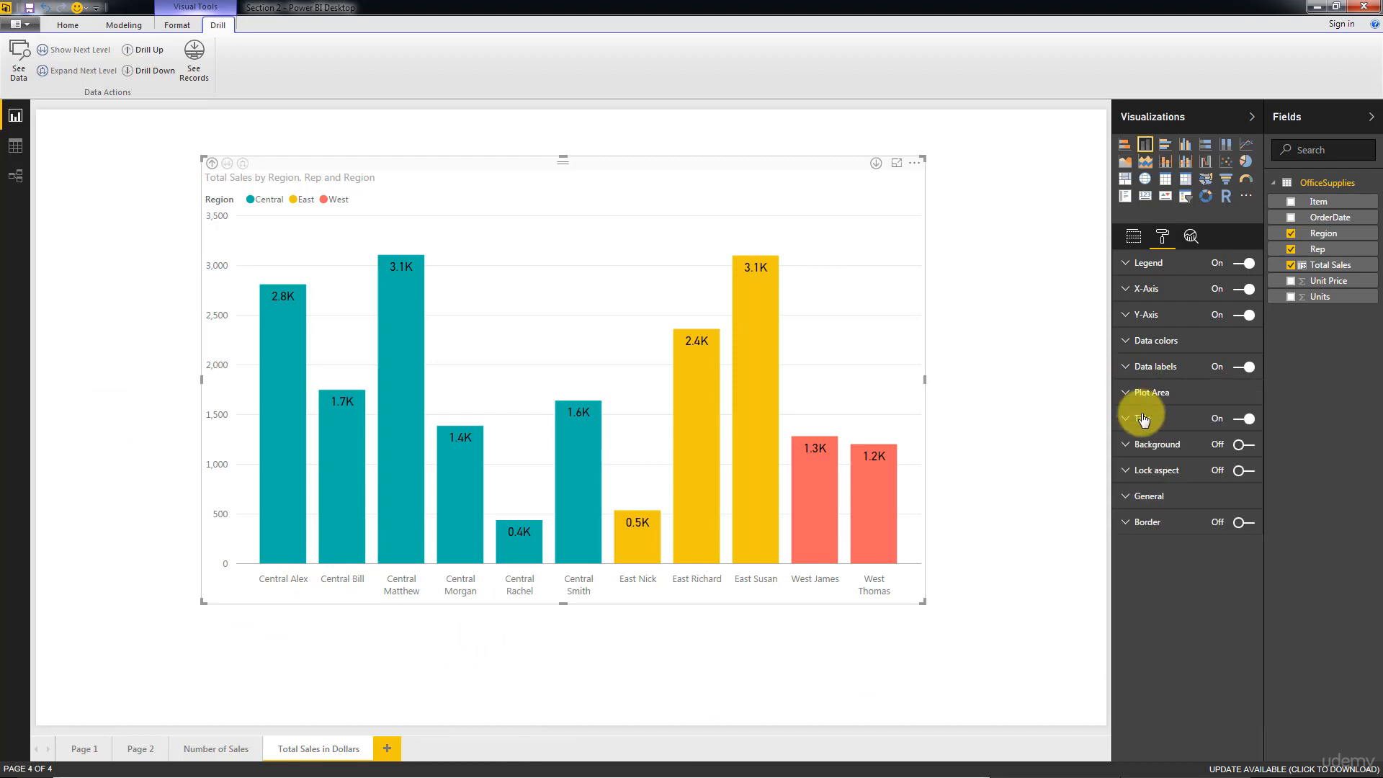
Open the chart's title settings and switch the title off and back on
left_click(1133, 395)
left_click(1135, 397)
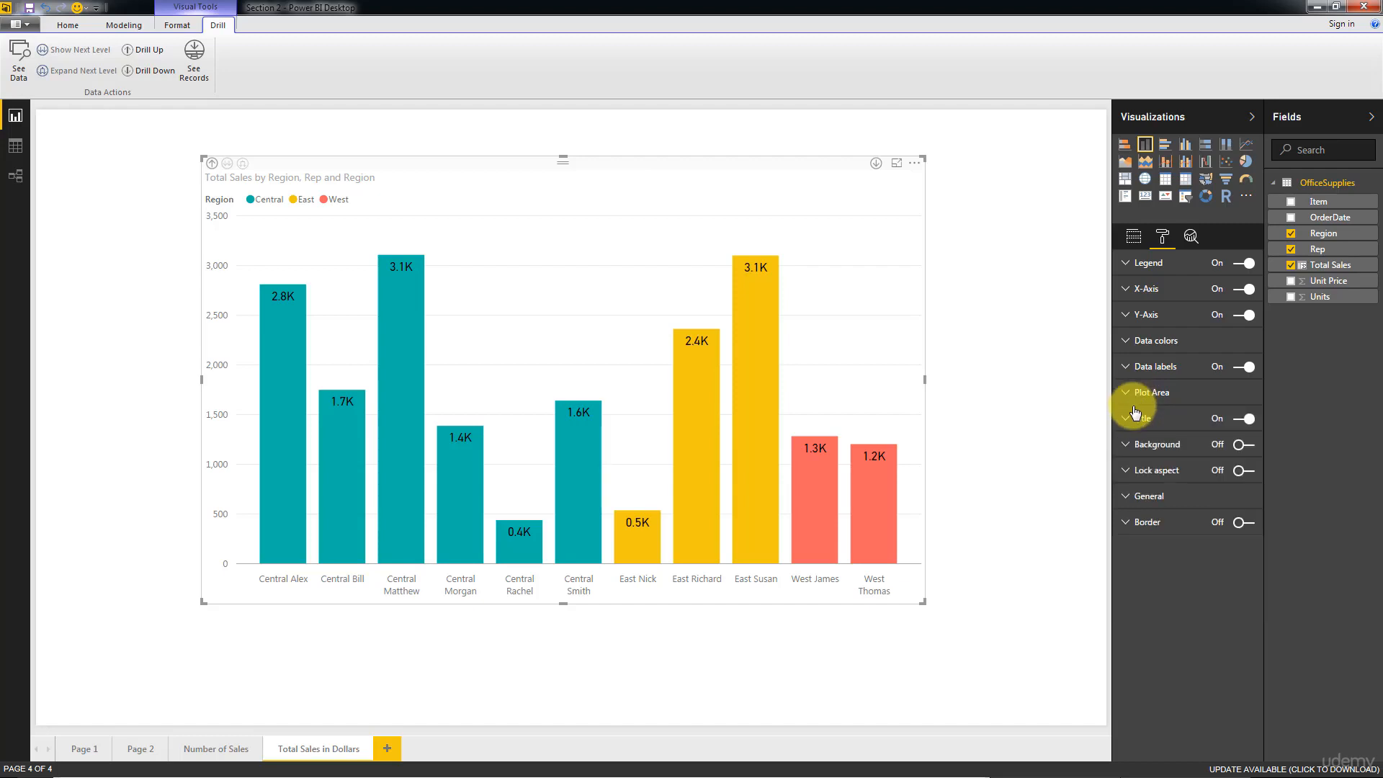
left_click(1128, 424)
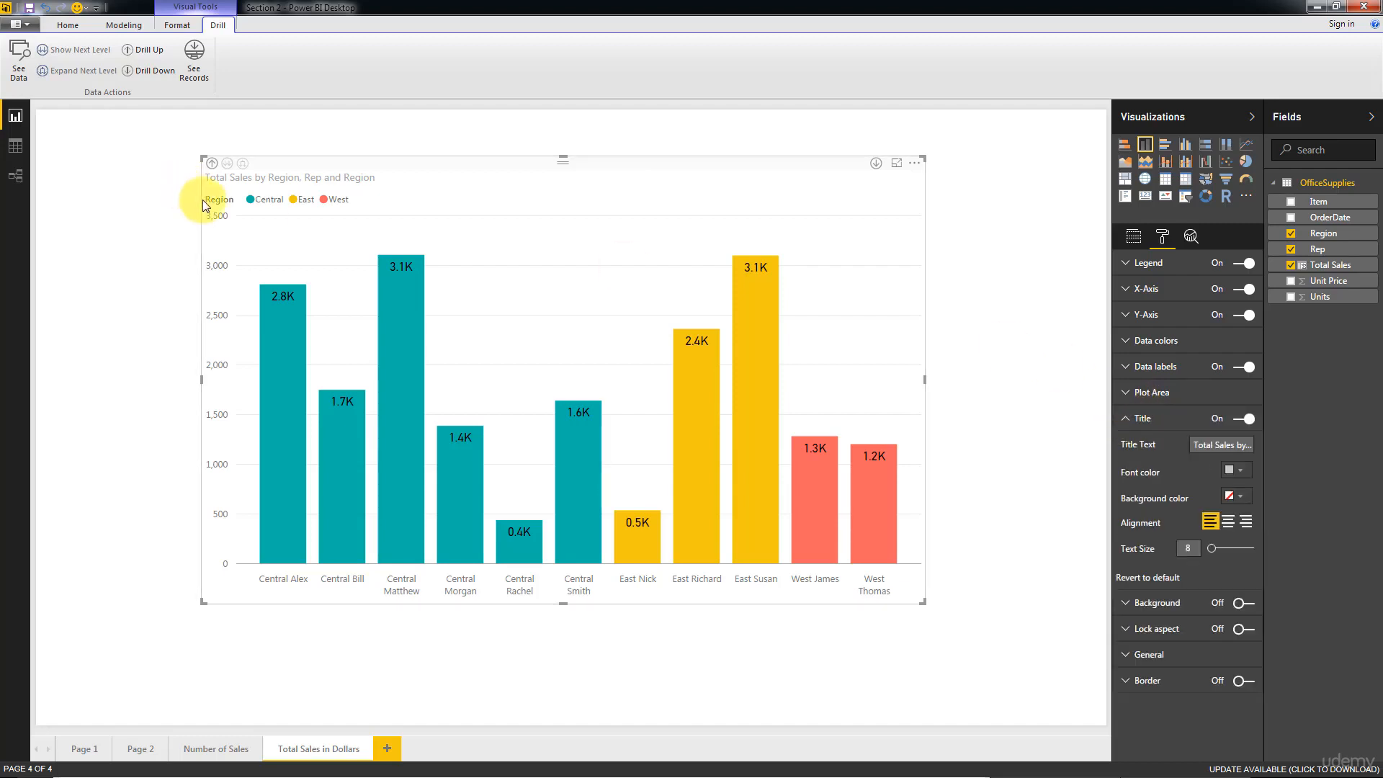
left_click(1244, 420)
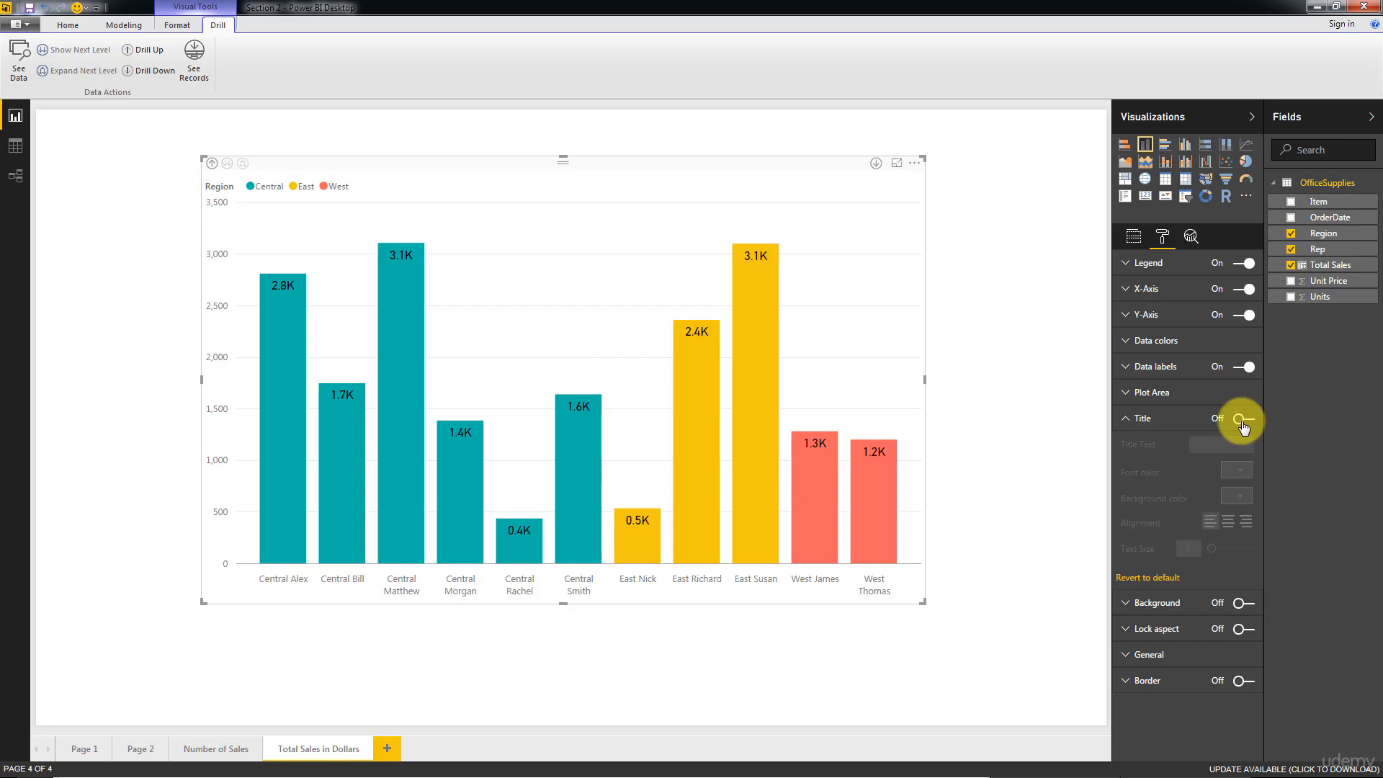
left_click(1247, 425)
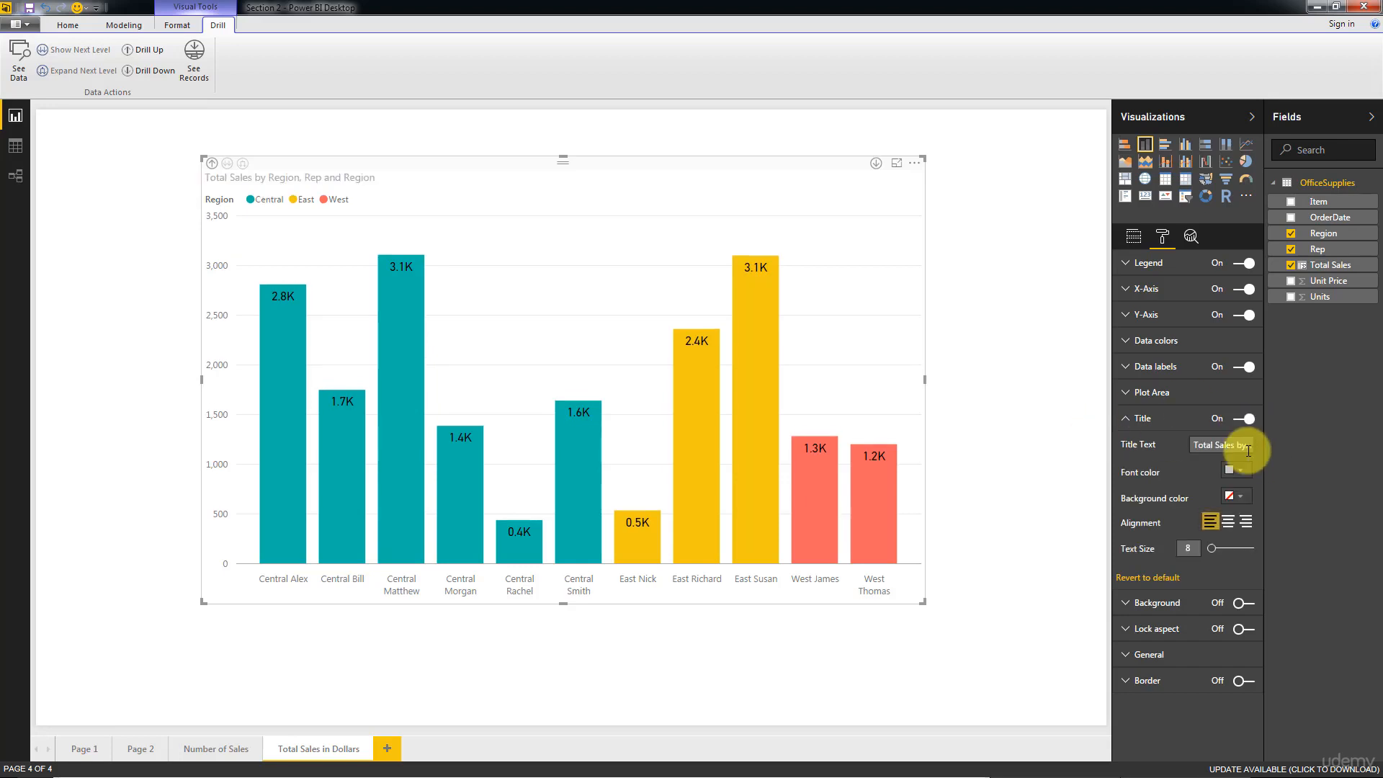
Center the chart title and change its text to "Total Sales"
left_click(1229, 520)
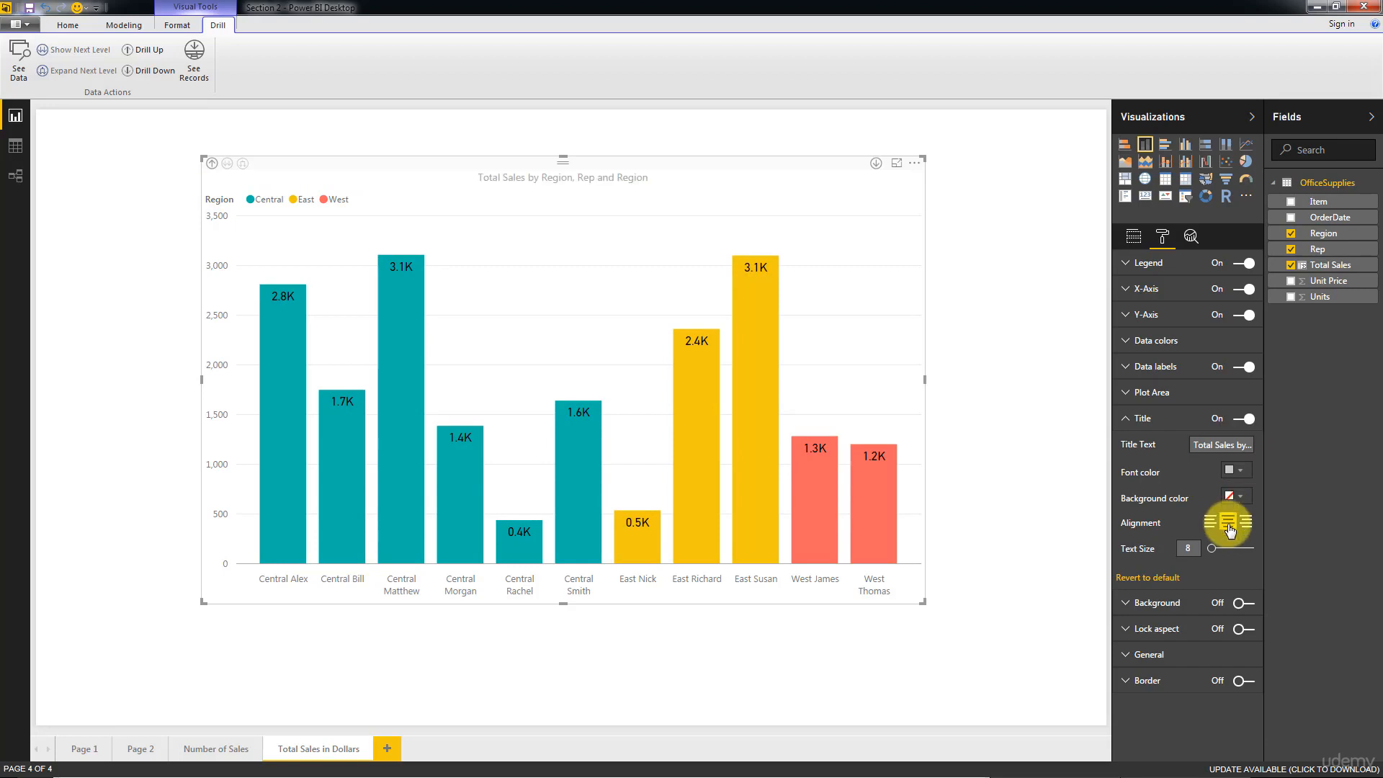
left_click(1217, 444)
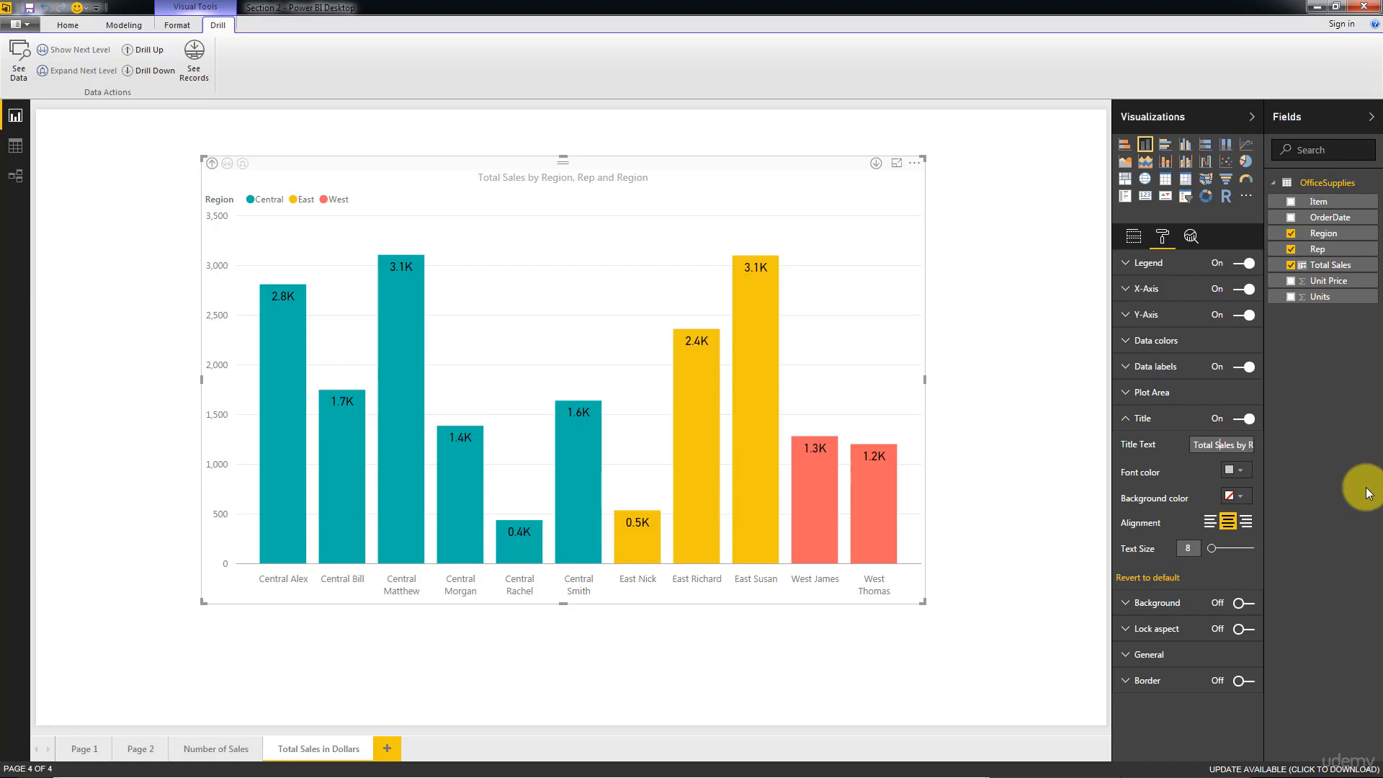
key("ctrl+a")
type("Tot")
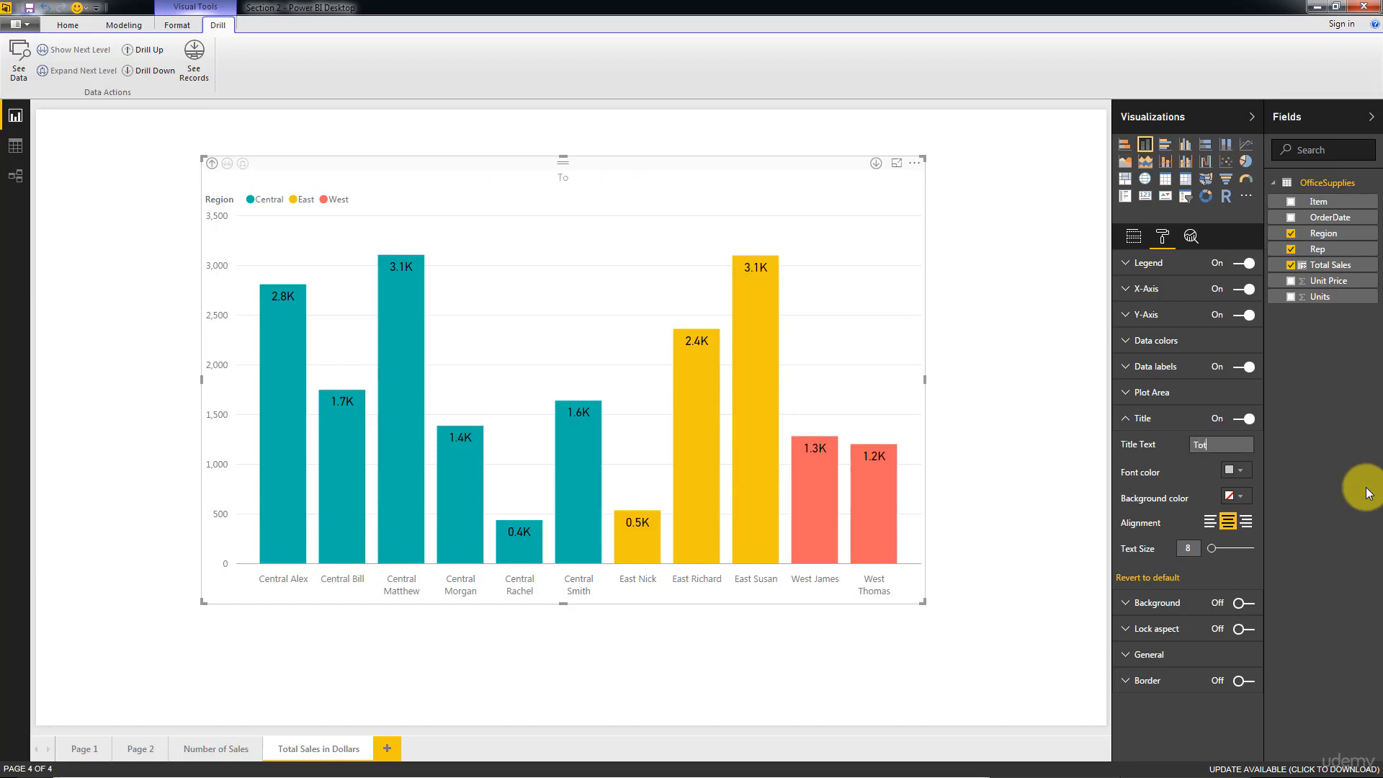
type("al Sales")
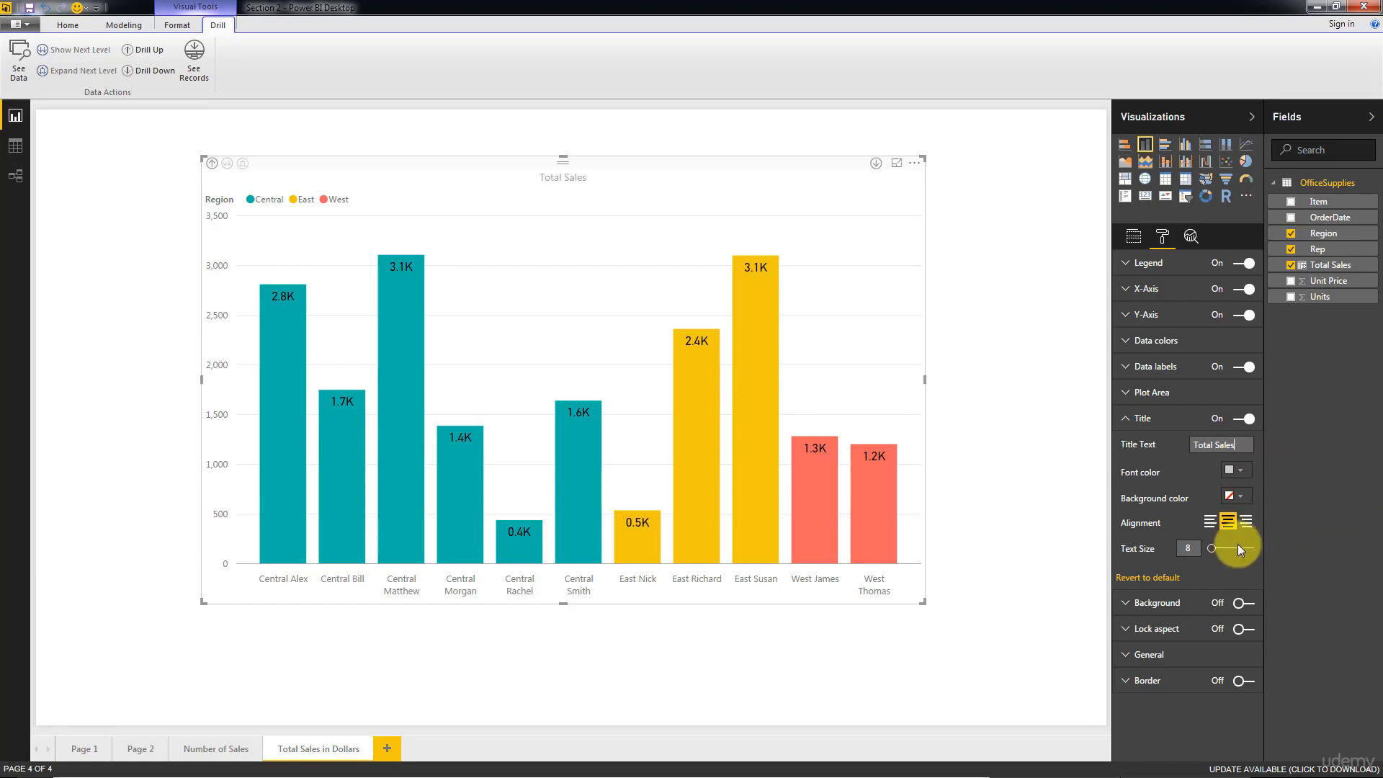
Increase the chart title's text size and turn the title off
left_click_drag(1211, 548, 1226, 549)
left_click(1250, 424)
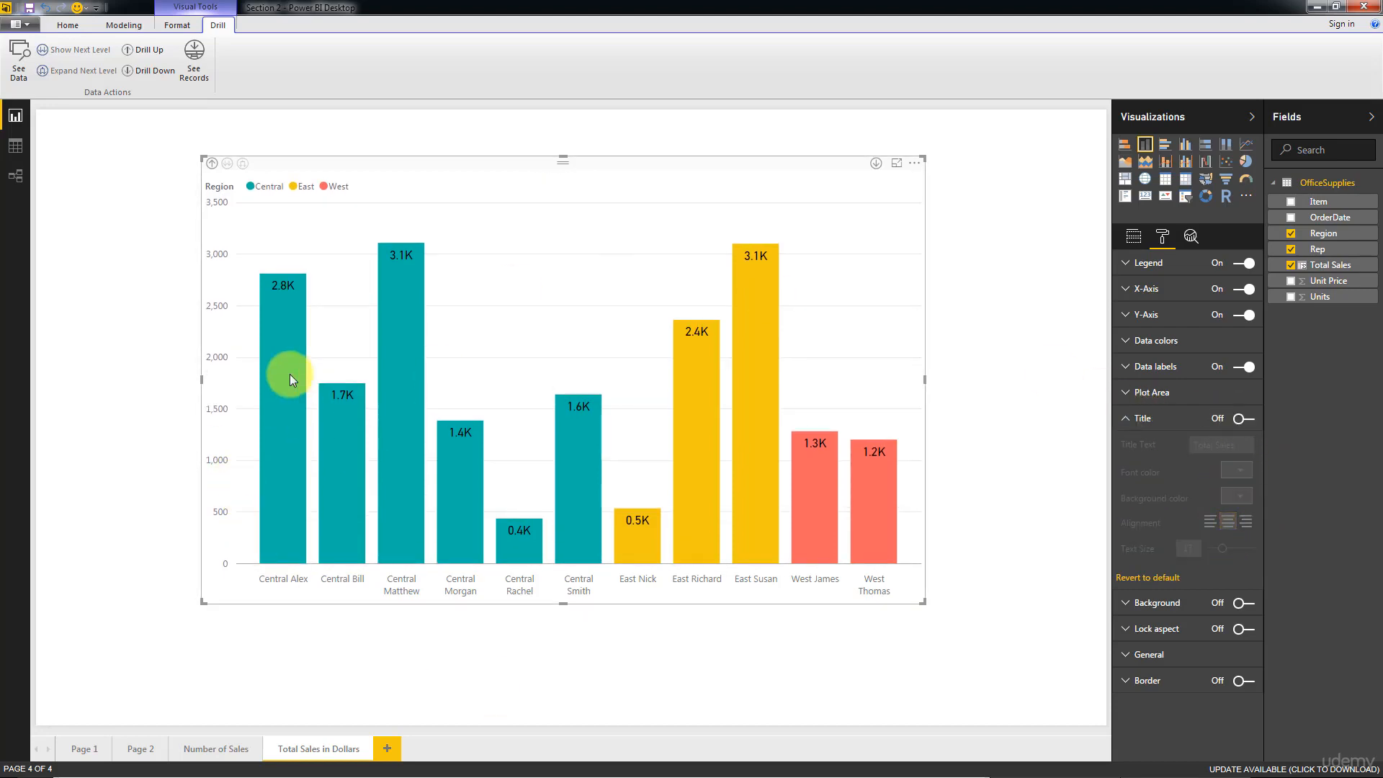
left_click(1156, 414)
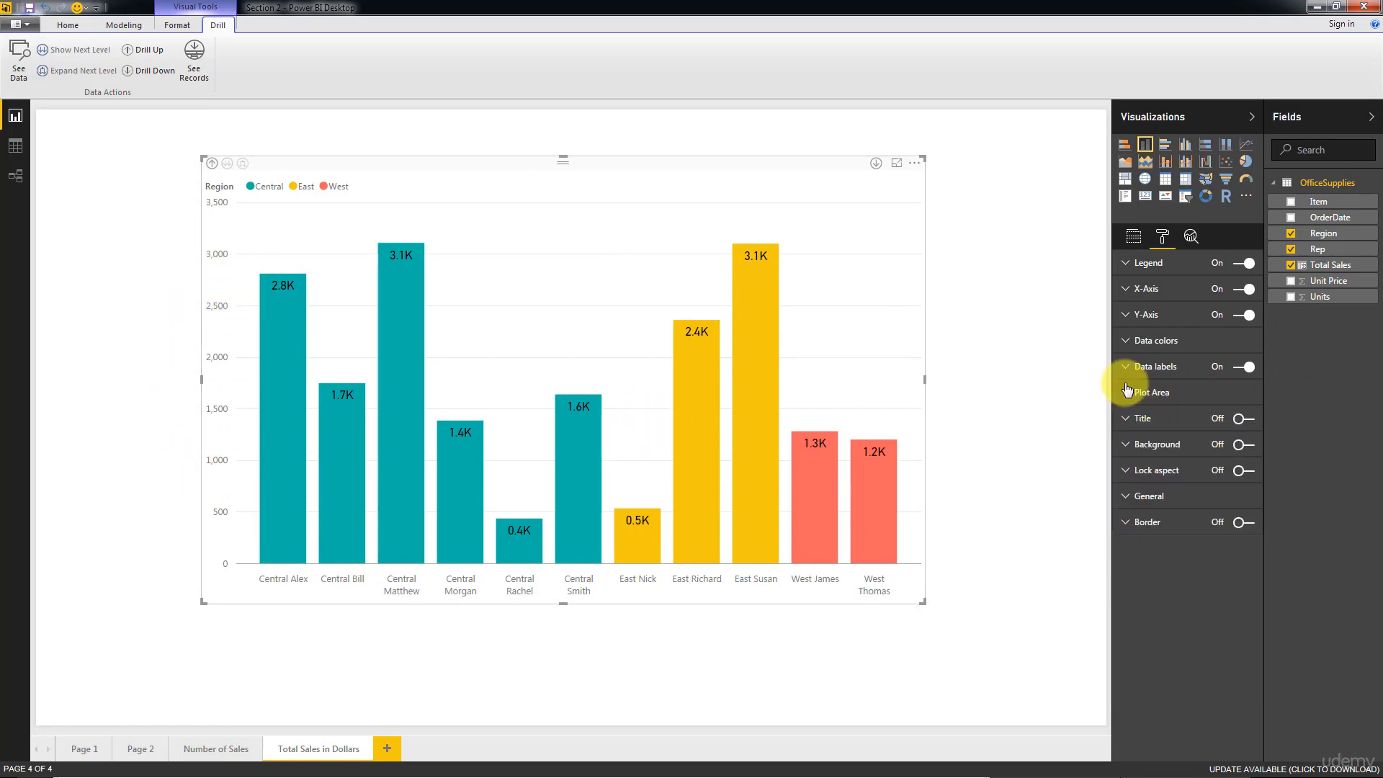
Turn off the legend's title and set the legend text size to 12
left_click(1123, 268)
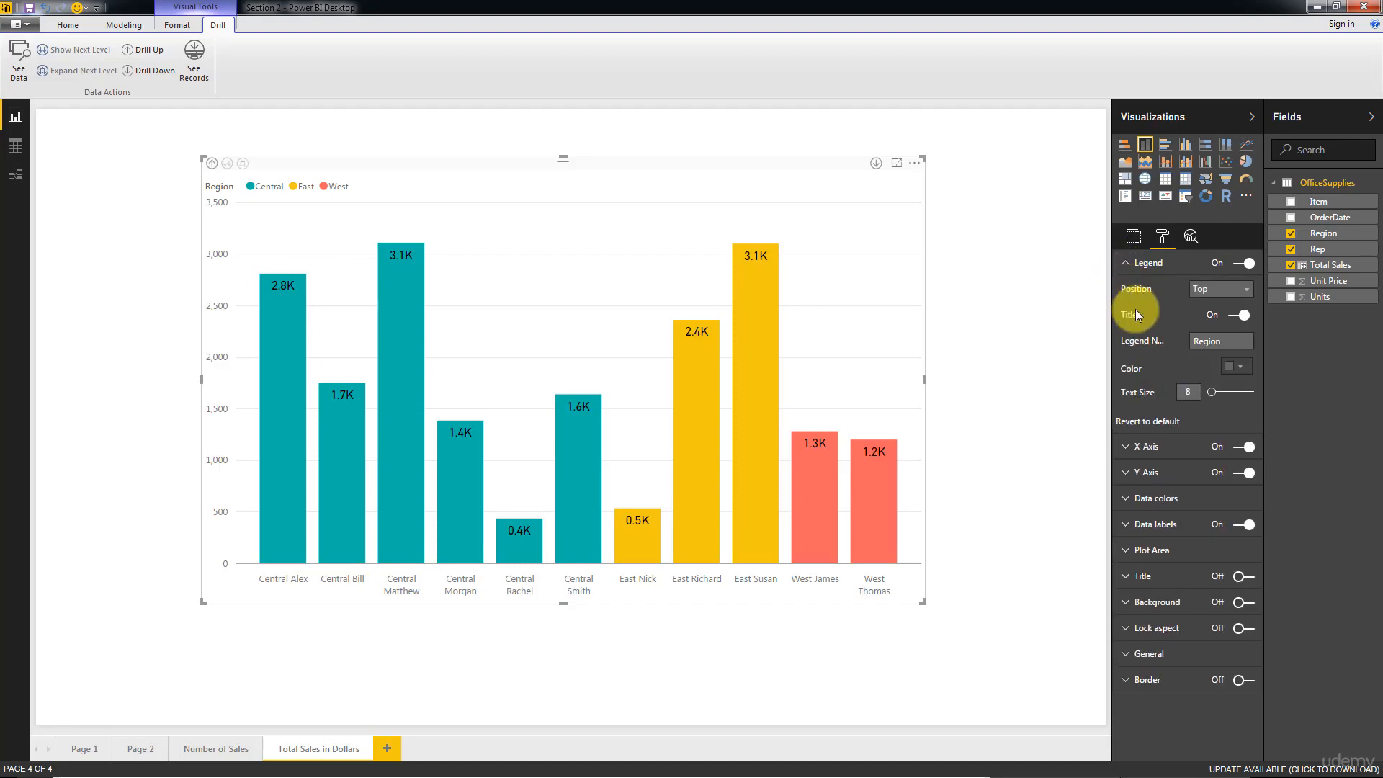
left_click(1242, 315)
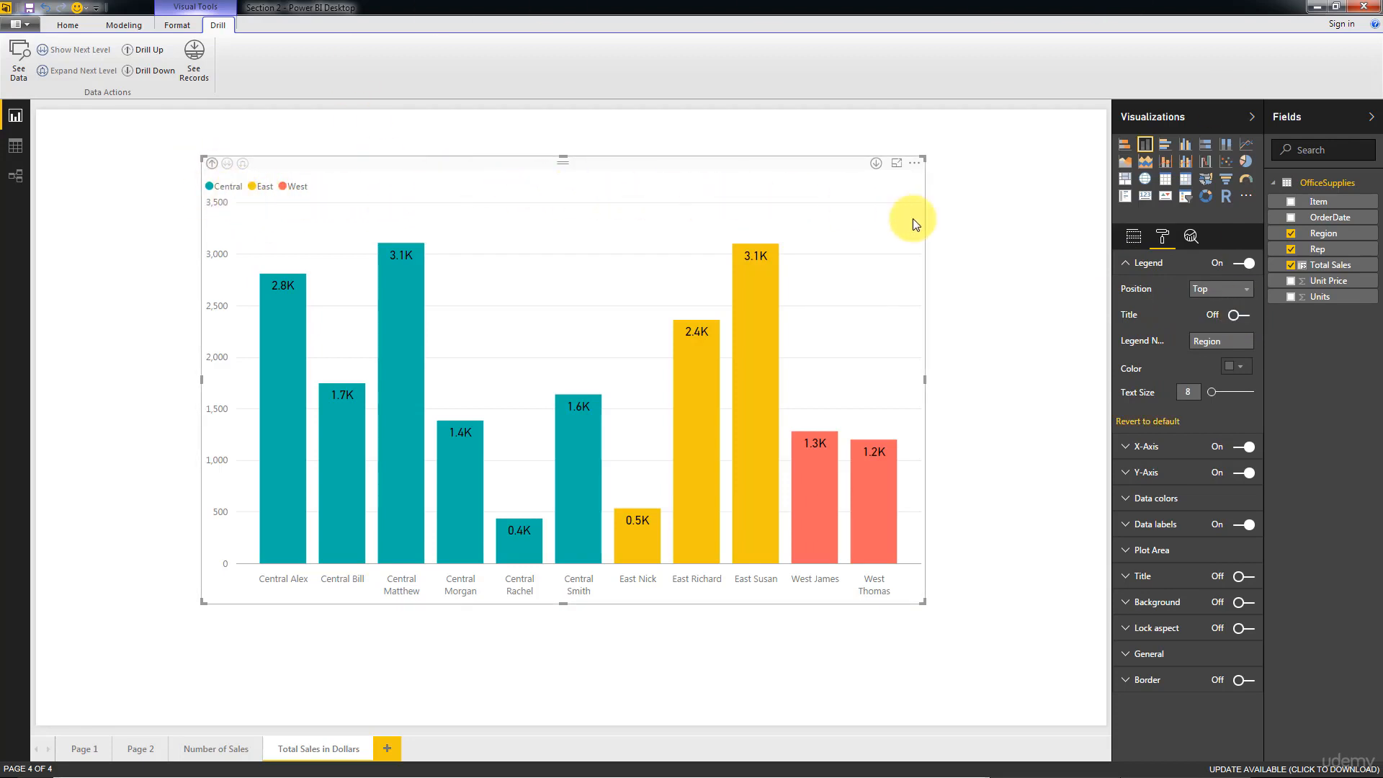
left_click_drag(1213, 398, 1217, 398)
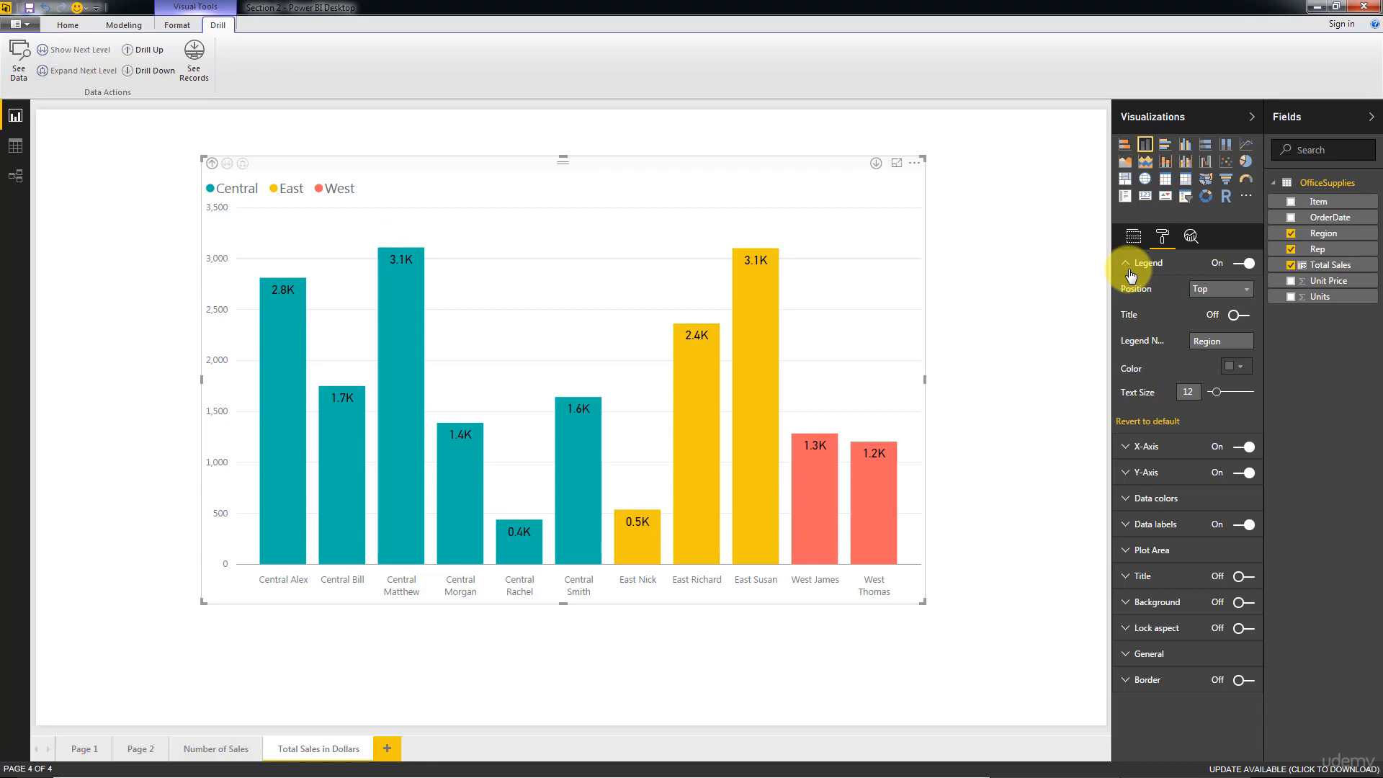
Try the Top Center position for the legend and undo the position change
left_click(1213, 290)
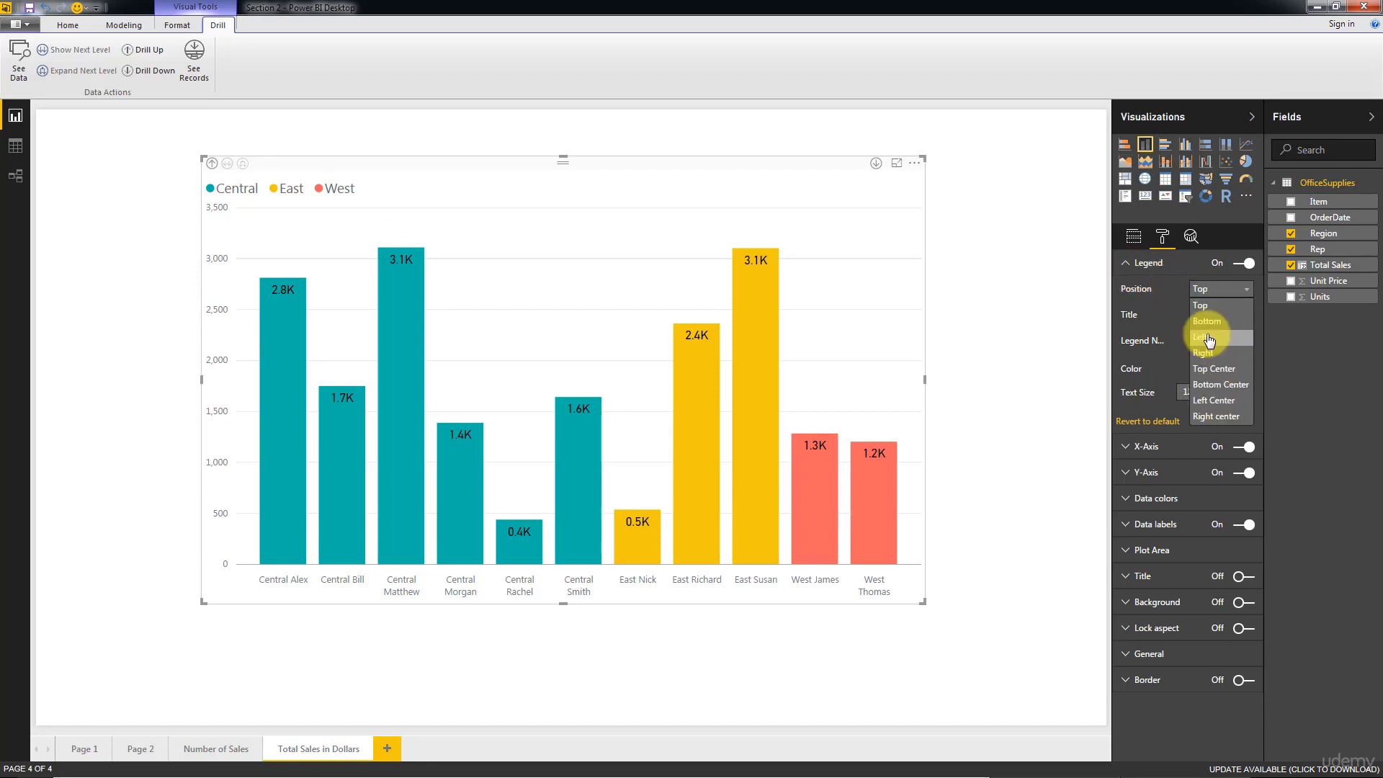
left_click(1232, 369)
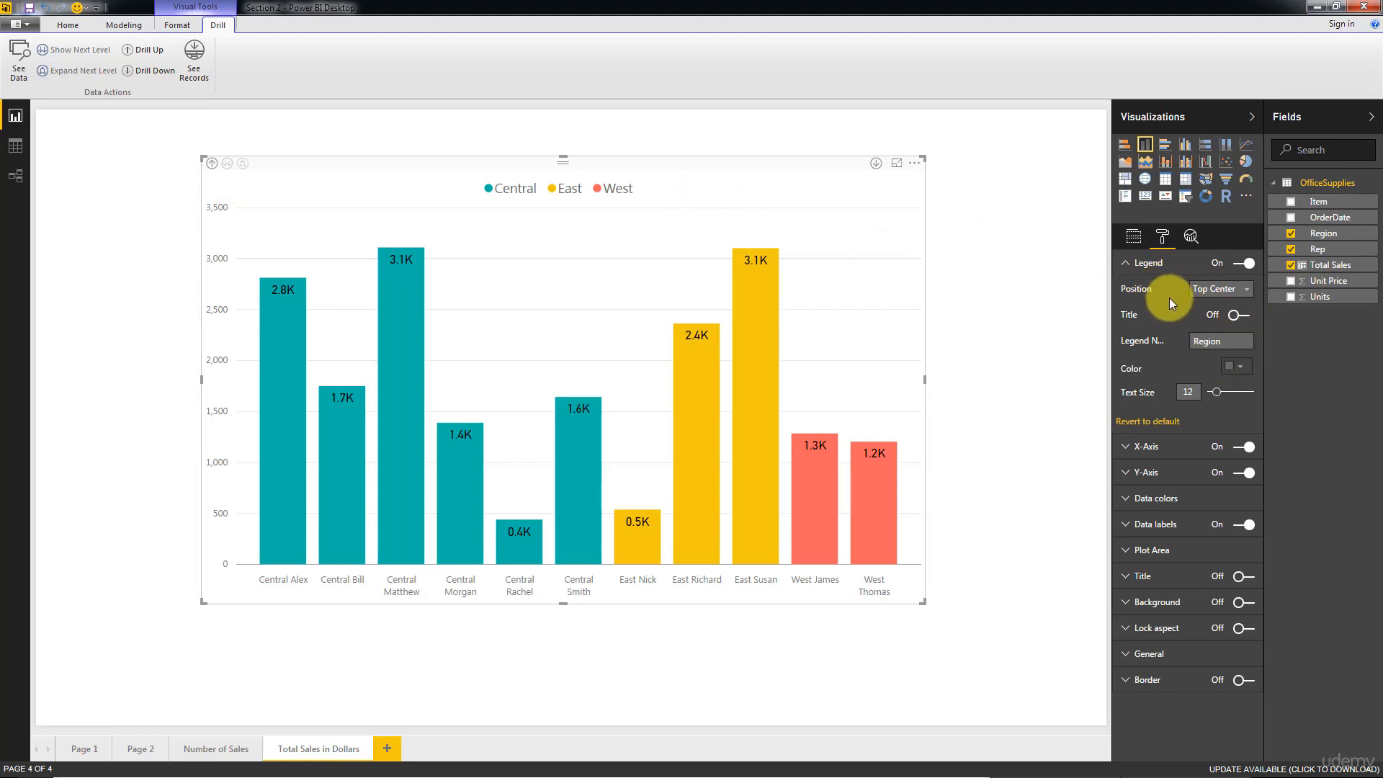
key("ctrl+z")
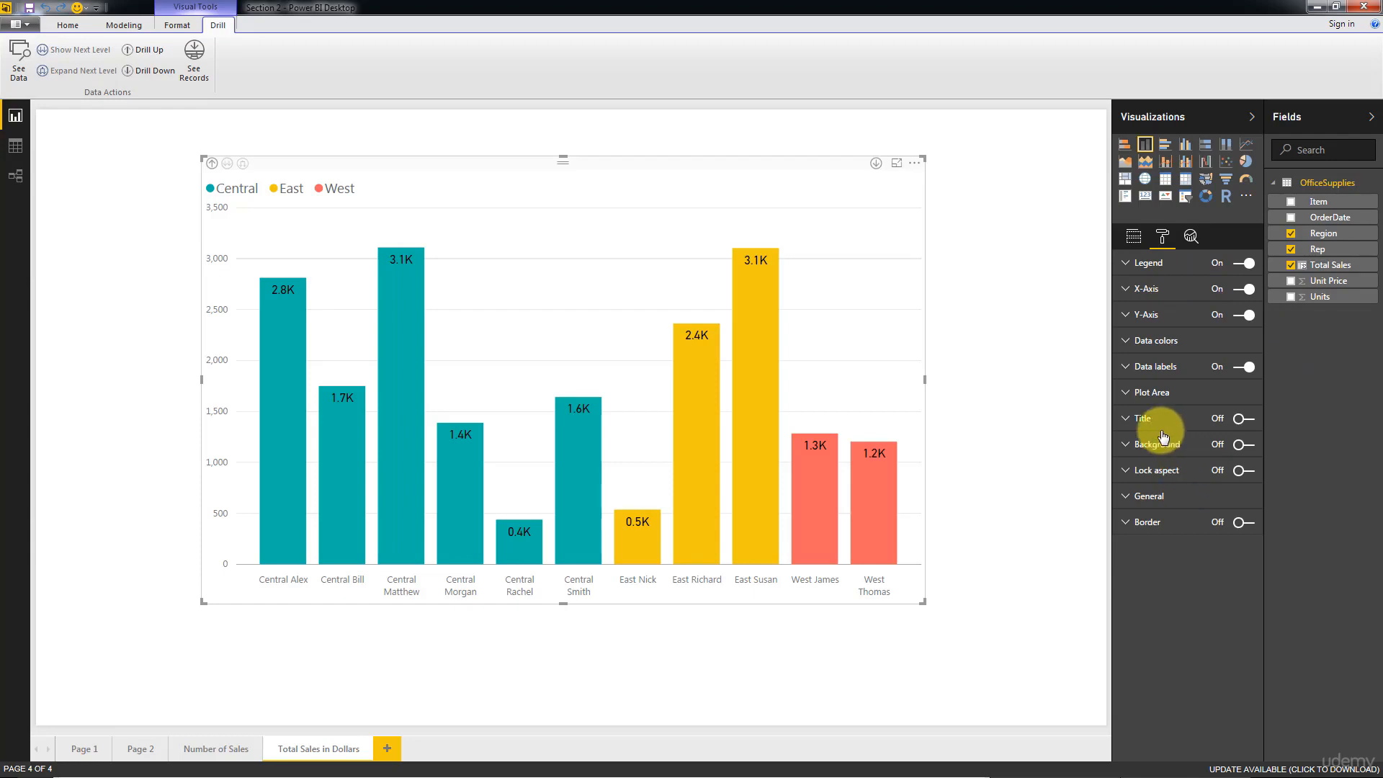
Set the Y-axis display units to Thousands with 1 decimal place and turn on the axis title
left_click(1145, 316)
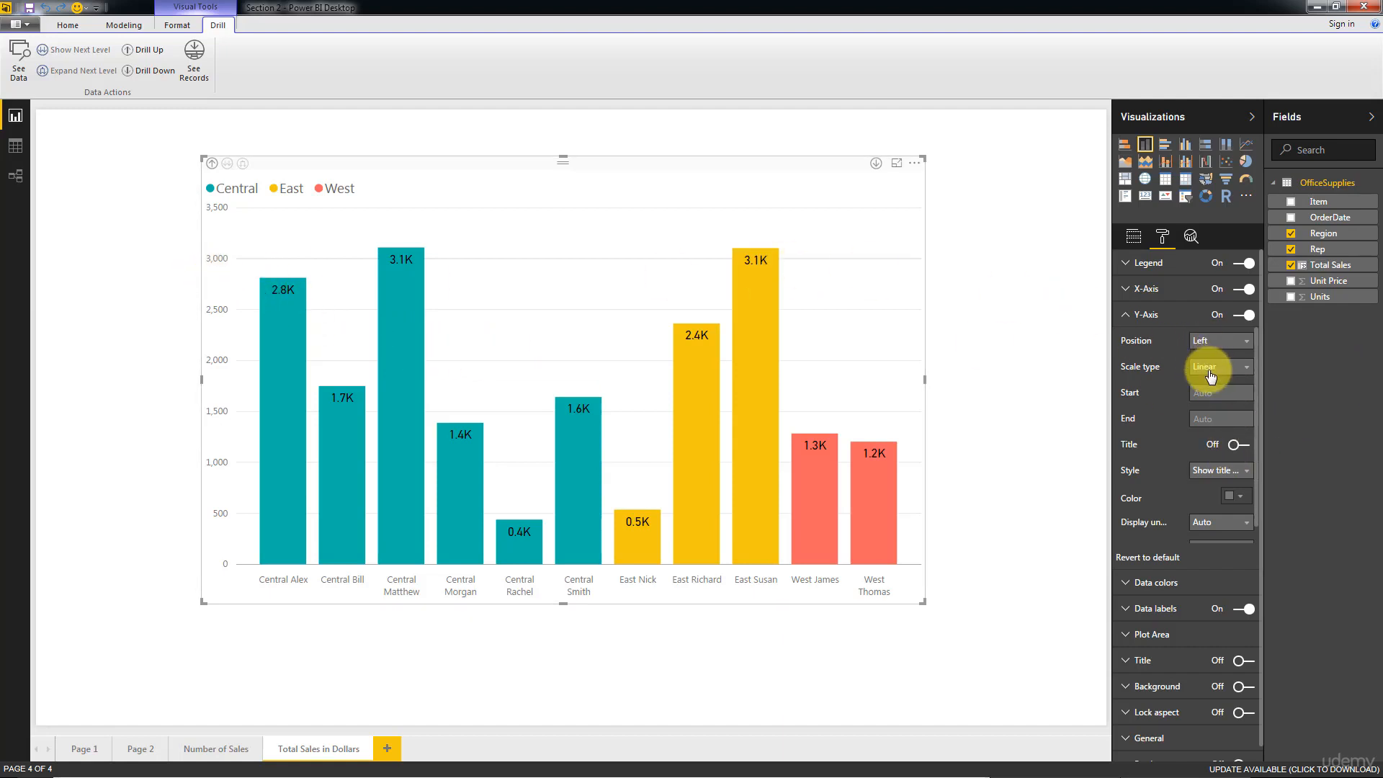
scroll(1218, 452, "down", 1)
left_click(1233, 492)
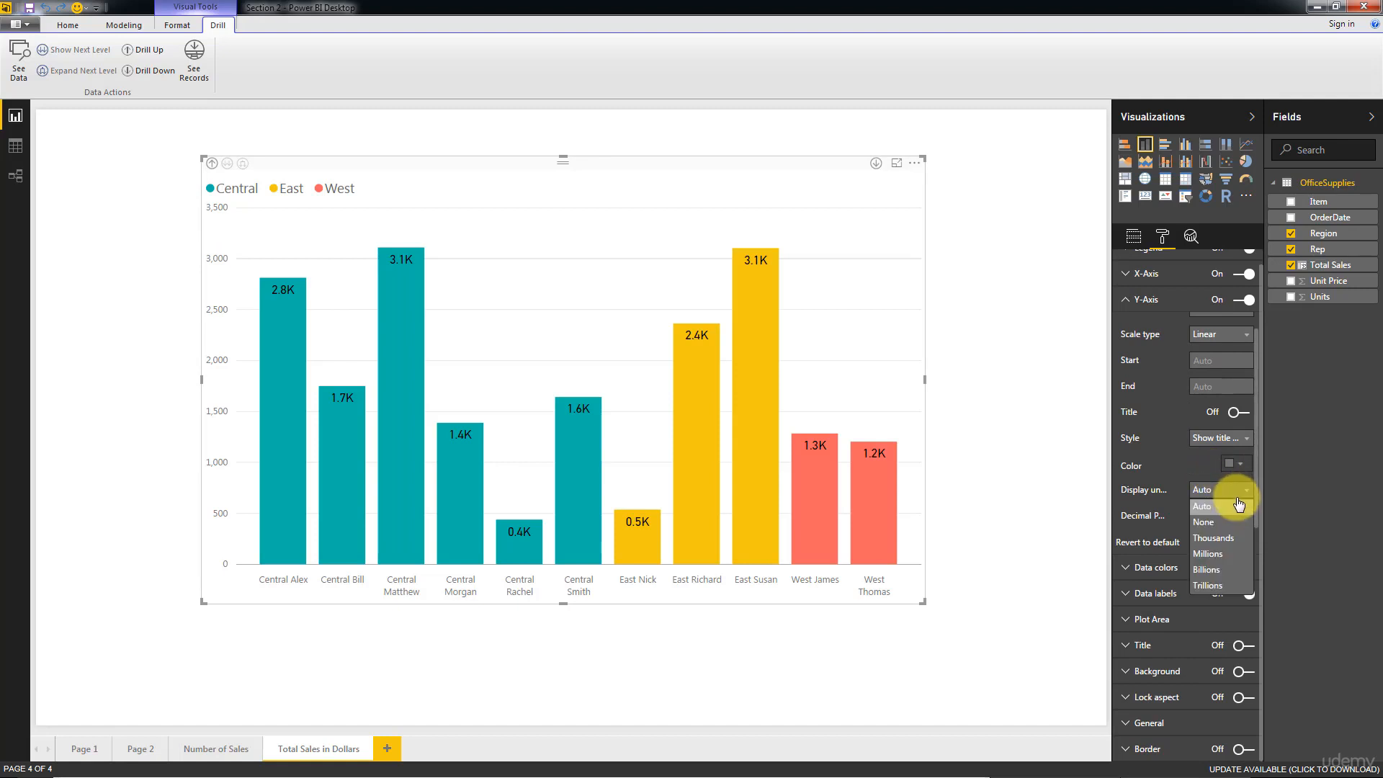
left_click(1230, 536)
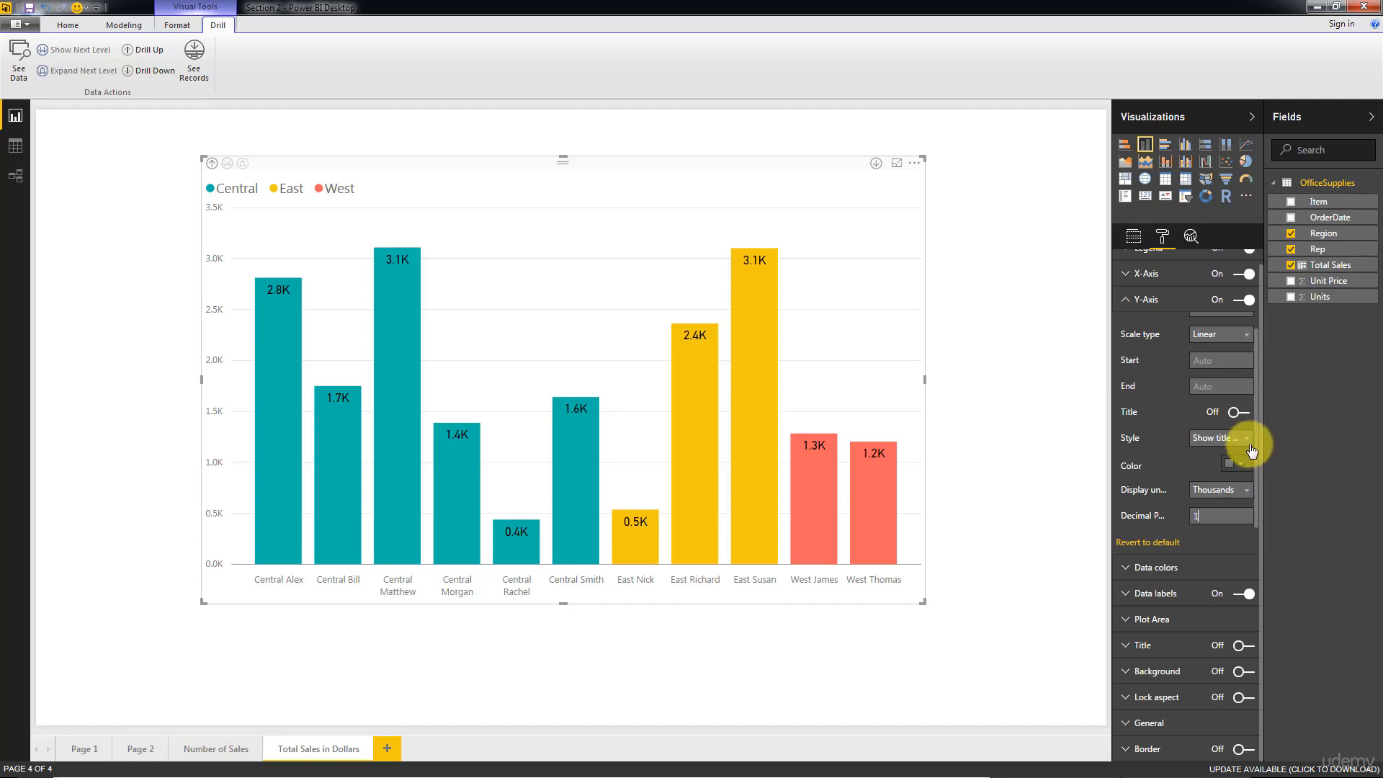
left_click(1240, 413)
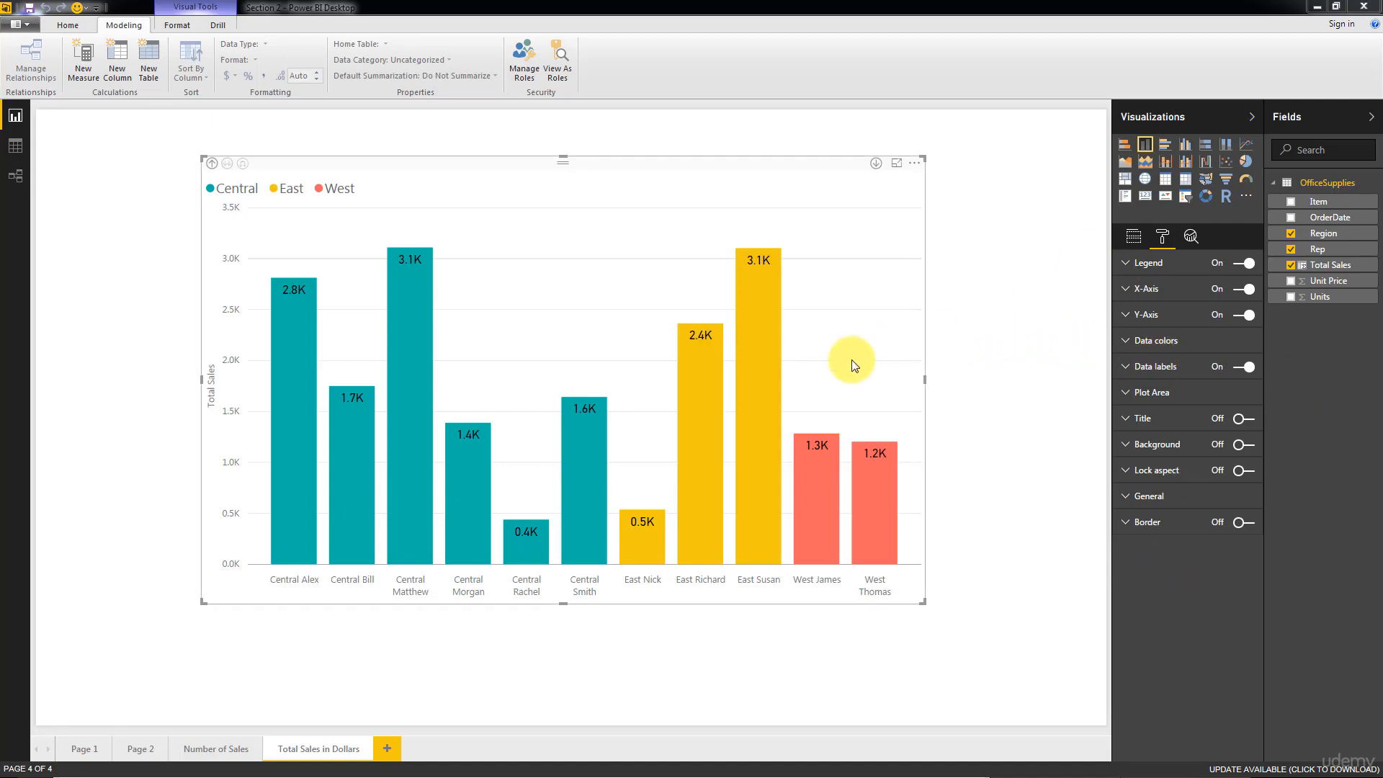
Examine the number format of Total Sales in the chart's bar tooltips and in the OfficeSupplies data table
mouse_move(760, 340)
mouse_move(711, 369)
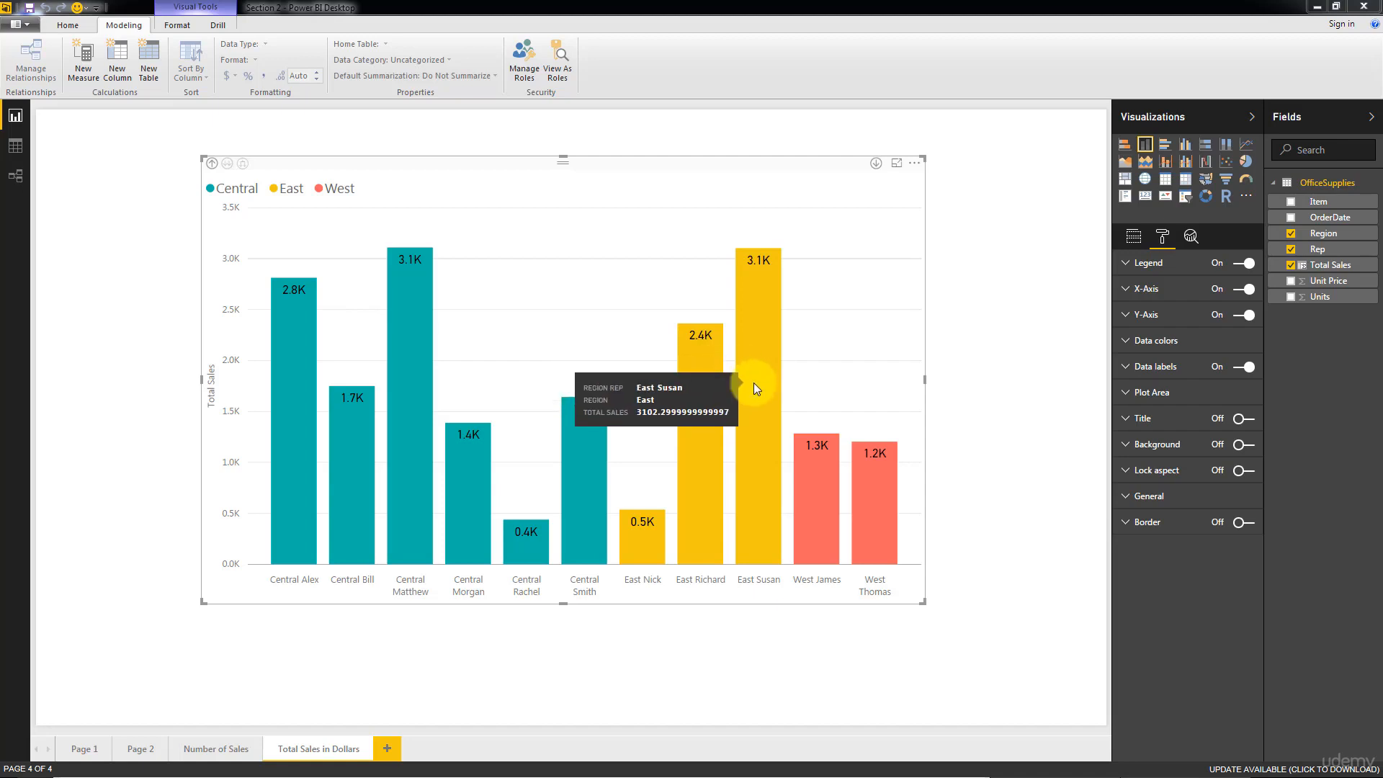
mouse_move(802, 461)
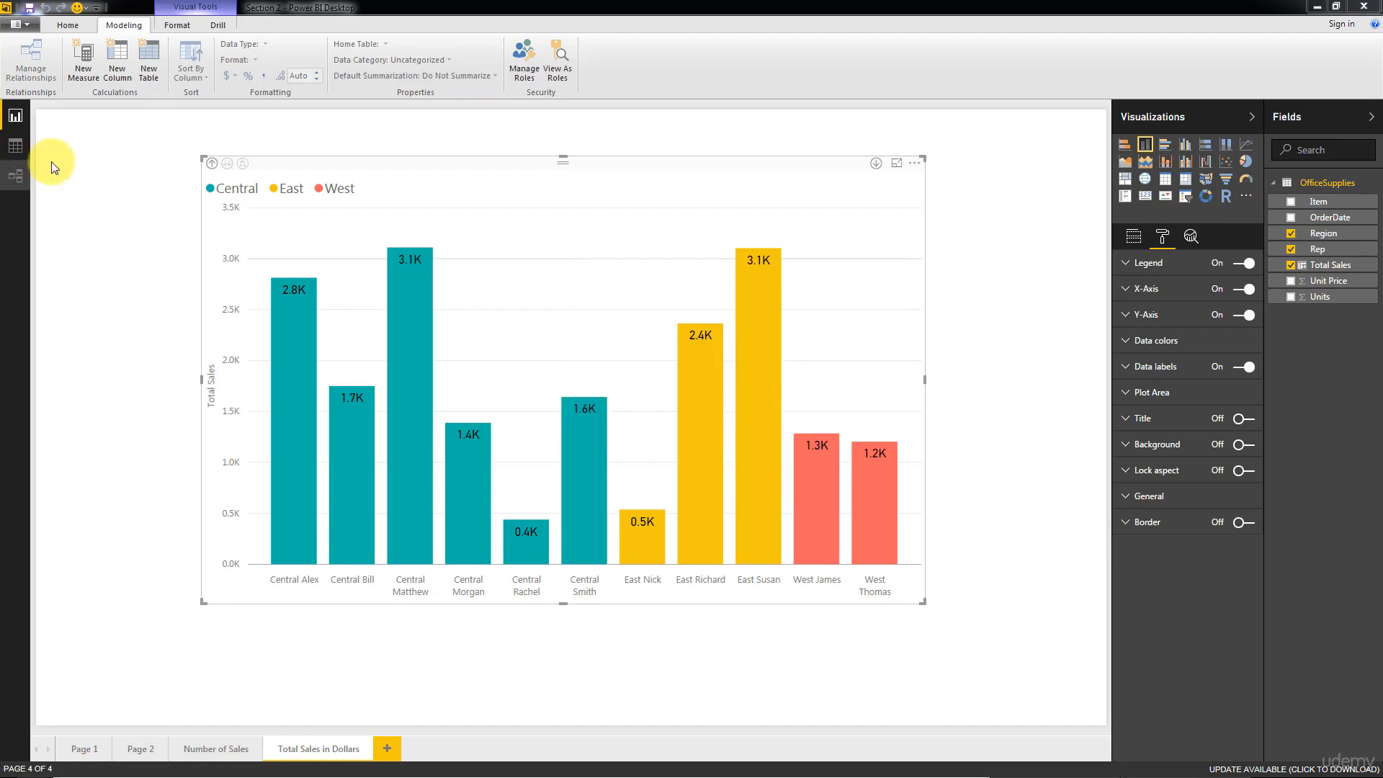
left_click(15, 145)
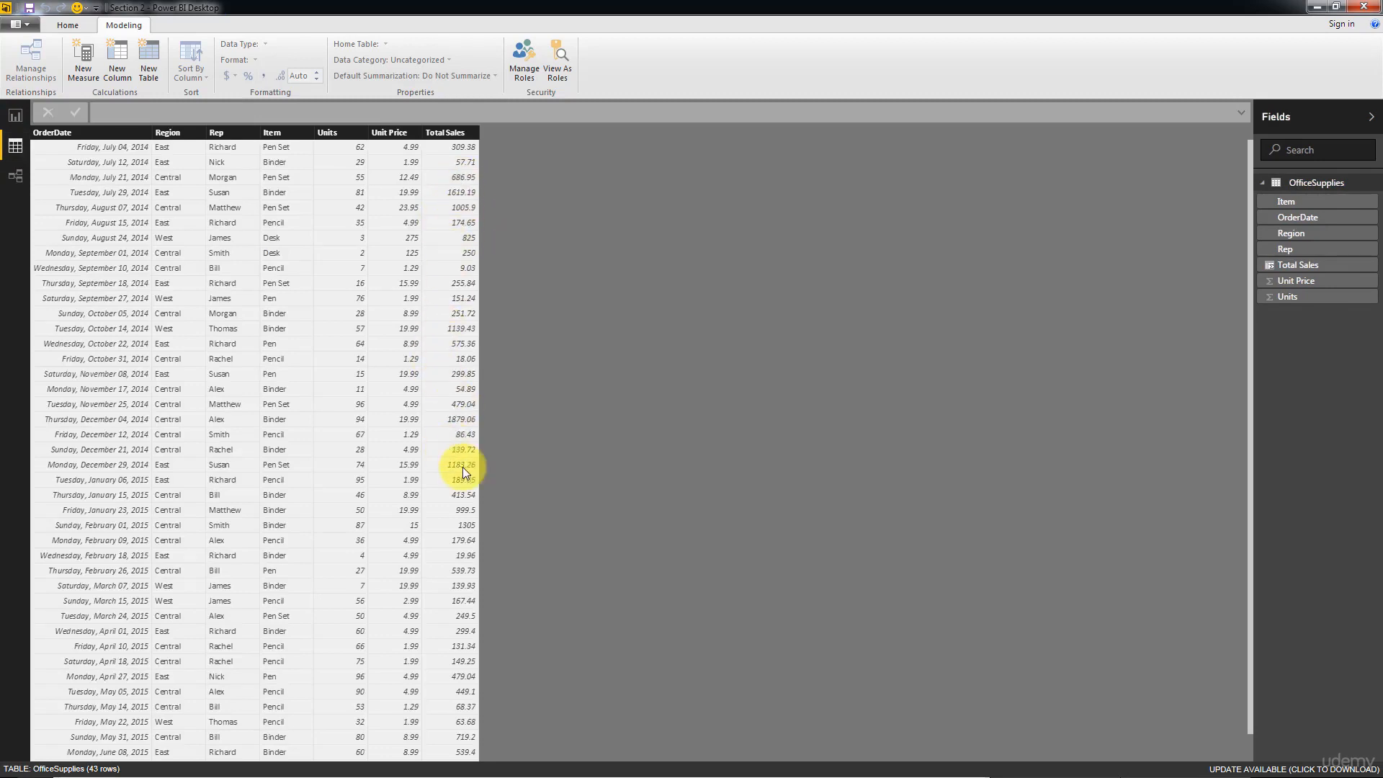
left_click(453, 353)
scroll(468, 447, "down", 1)
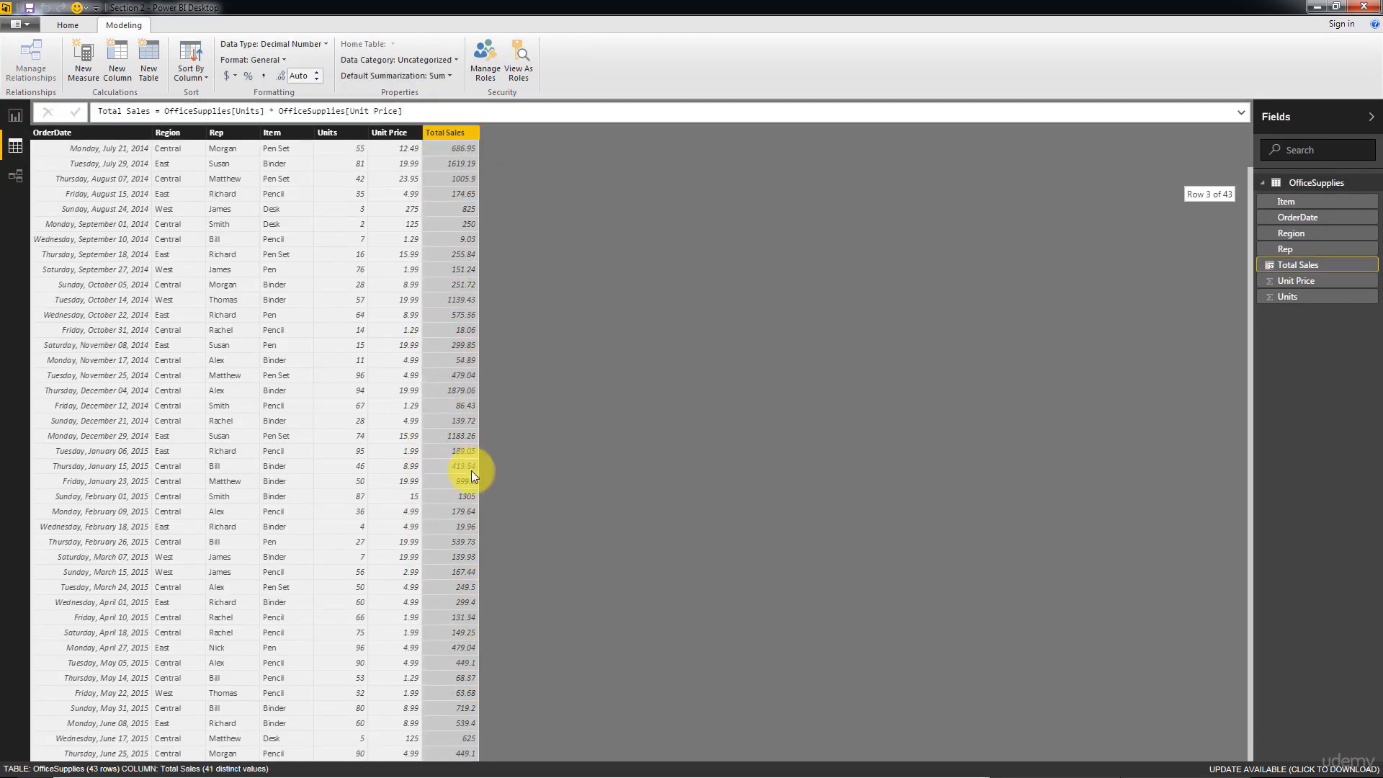
scroll(481, 500, "up", 1)
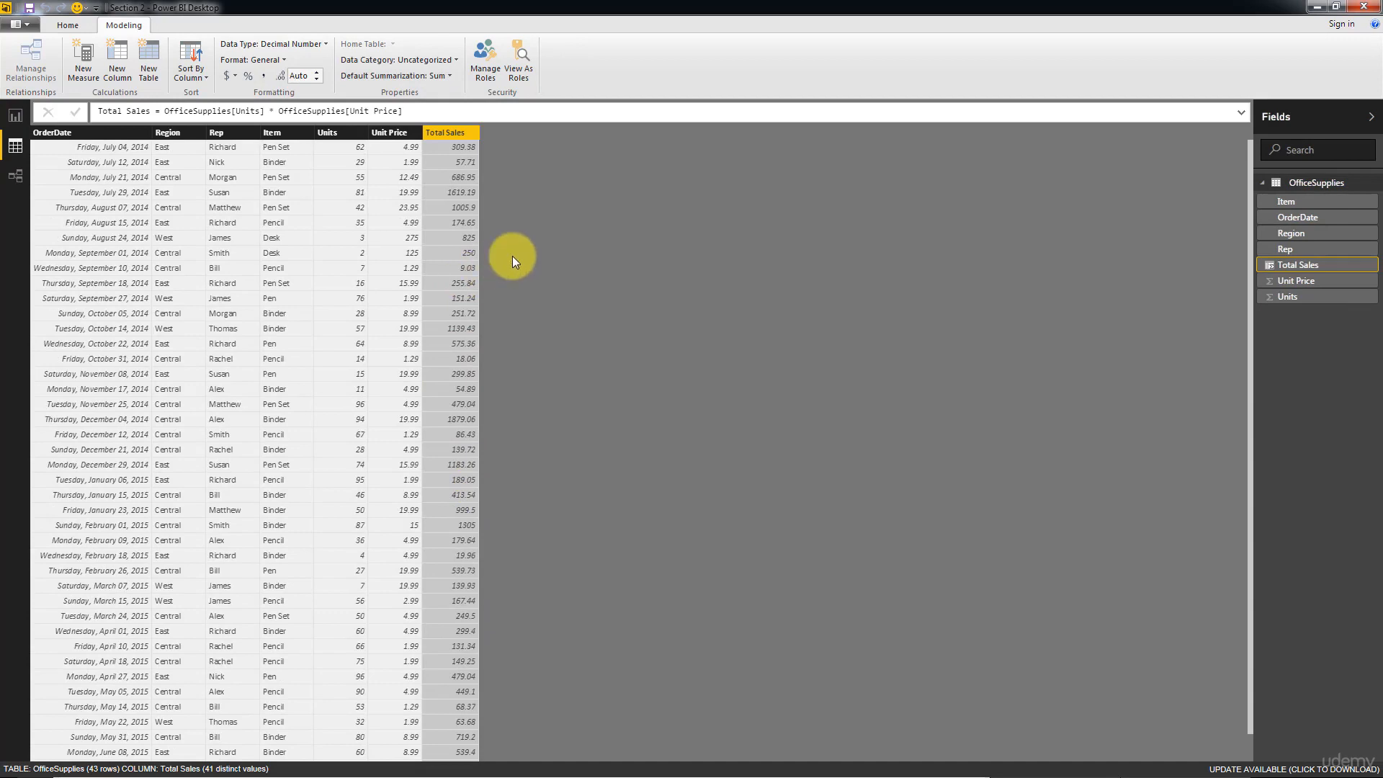
Return to the report and compare the Total Sales tooltips of several East and Central bars
left_click(16, 111)
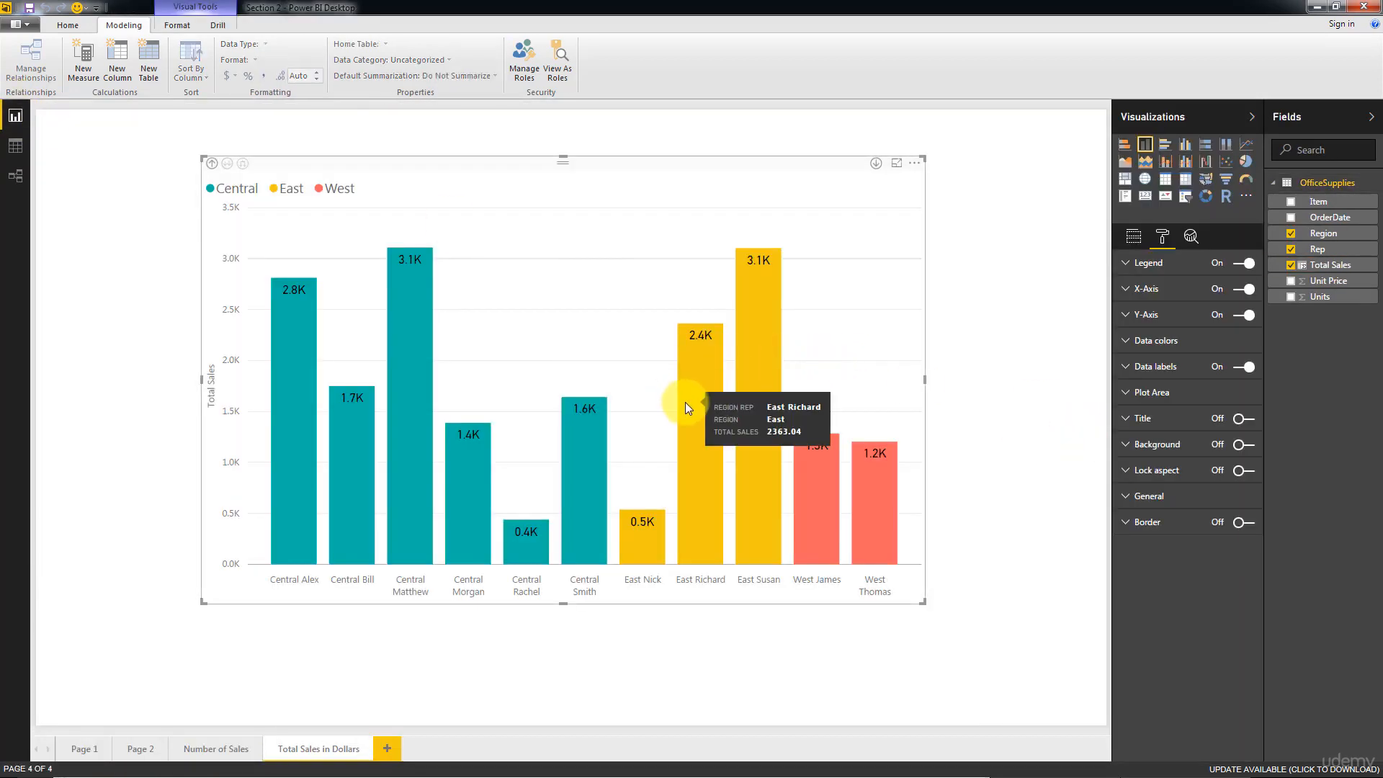
mouse_move(745, 416)
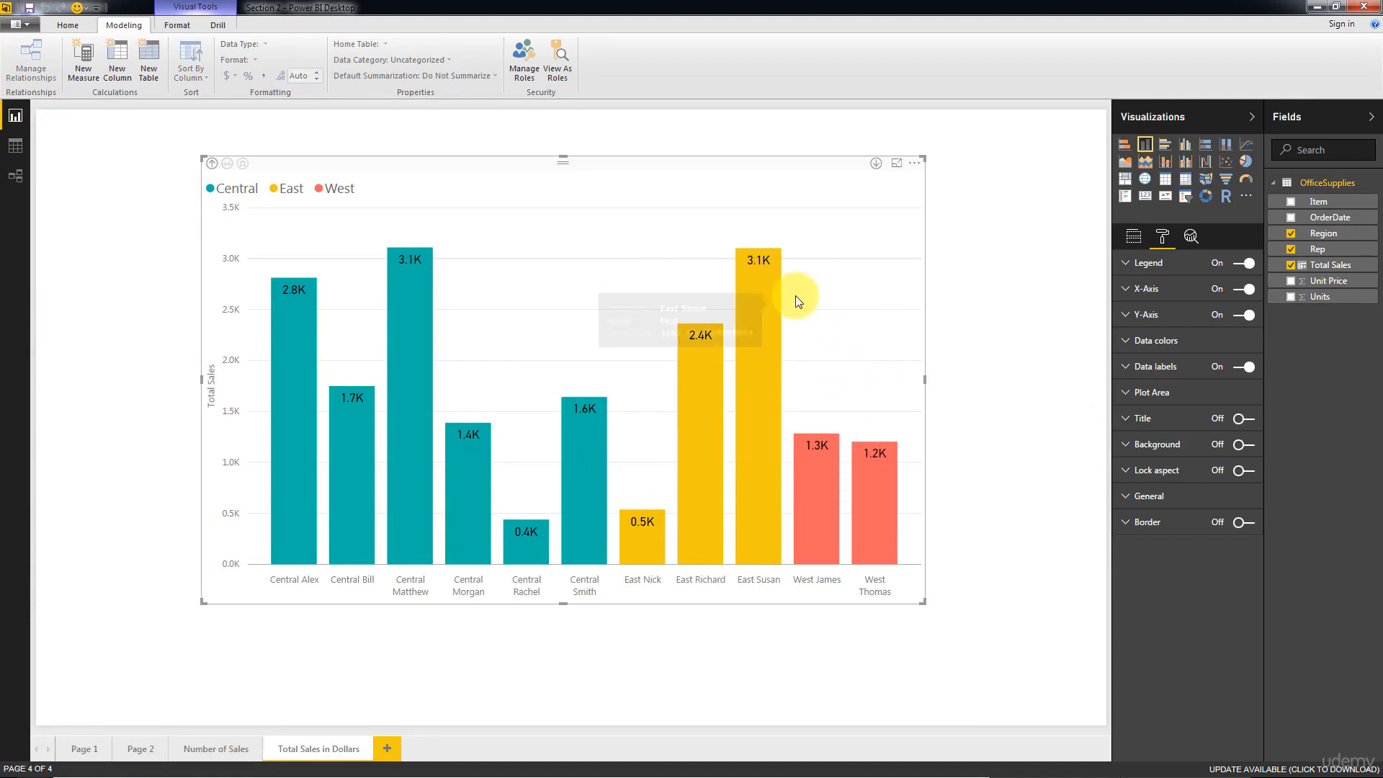
mouse_move(686, 337)
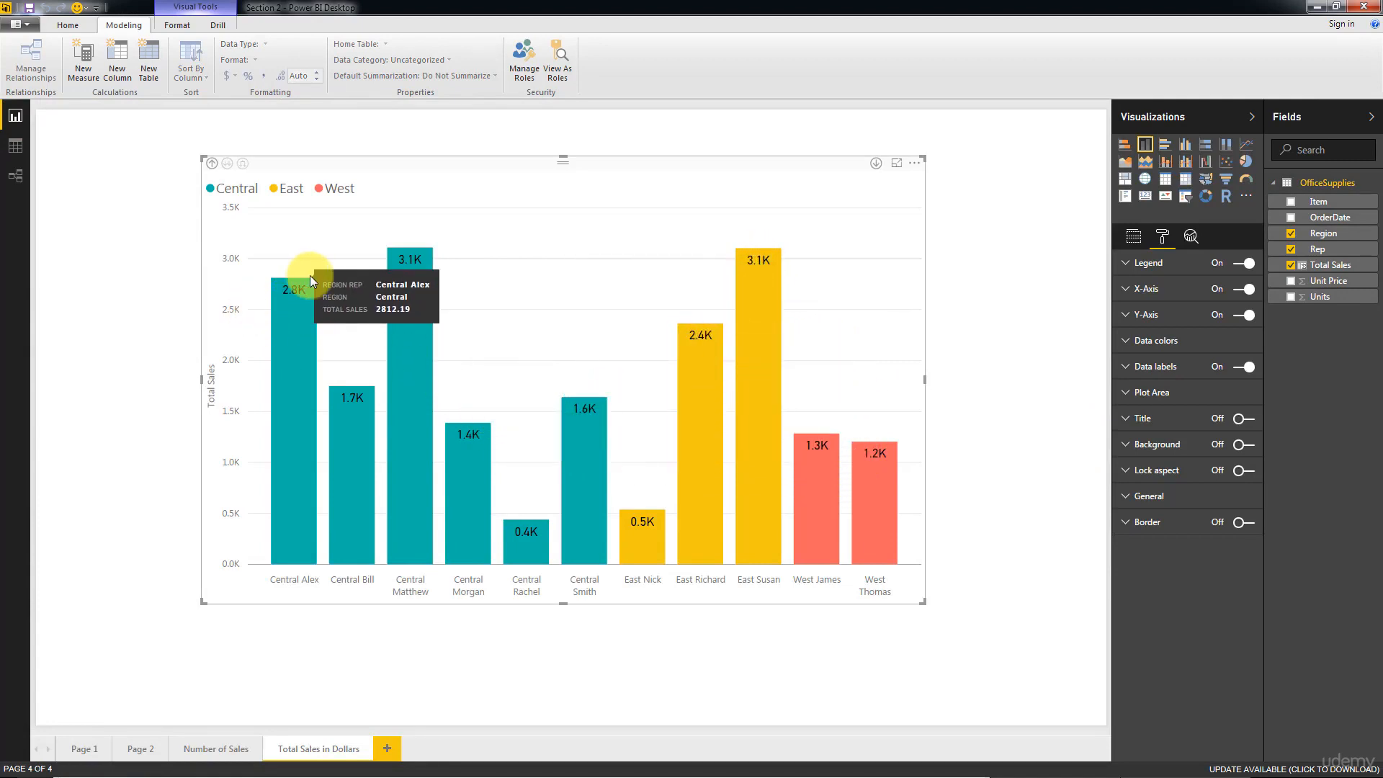
mouse_move(412, 278)
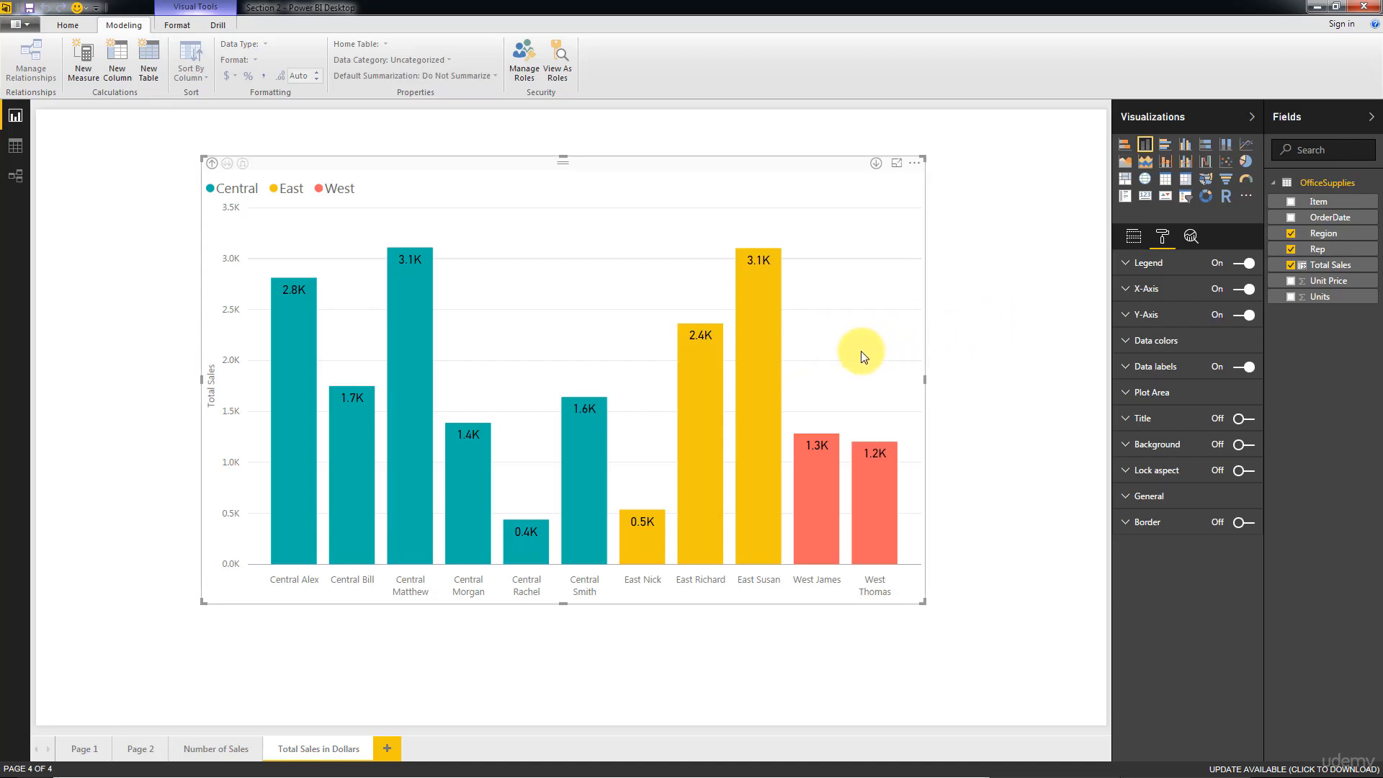
Format the Total Sales field as currency using $ English (United States)
left_click(1321, 268)
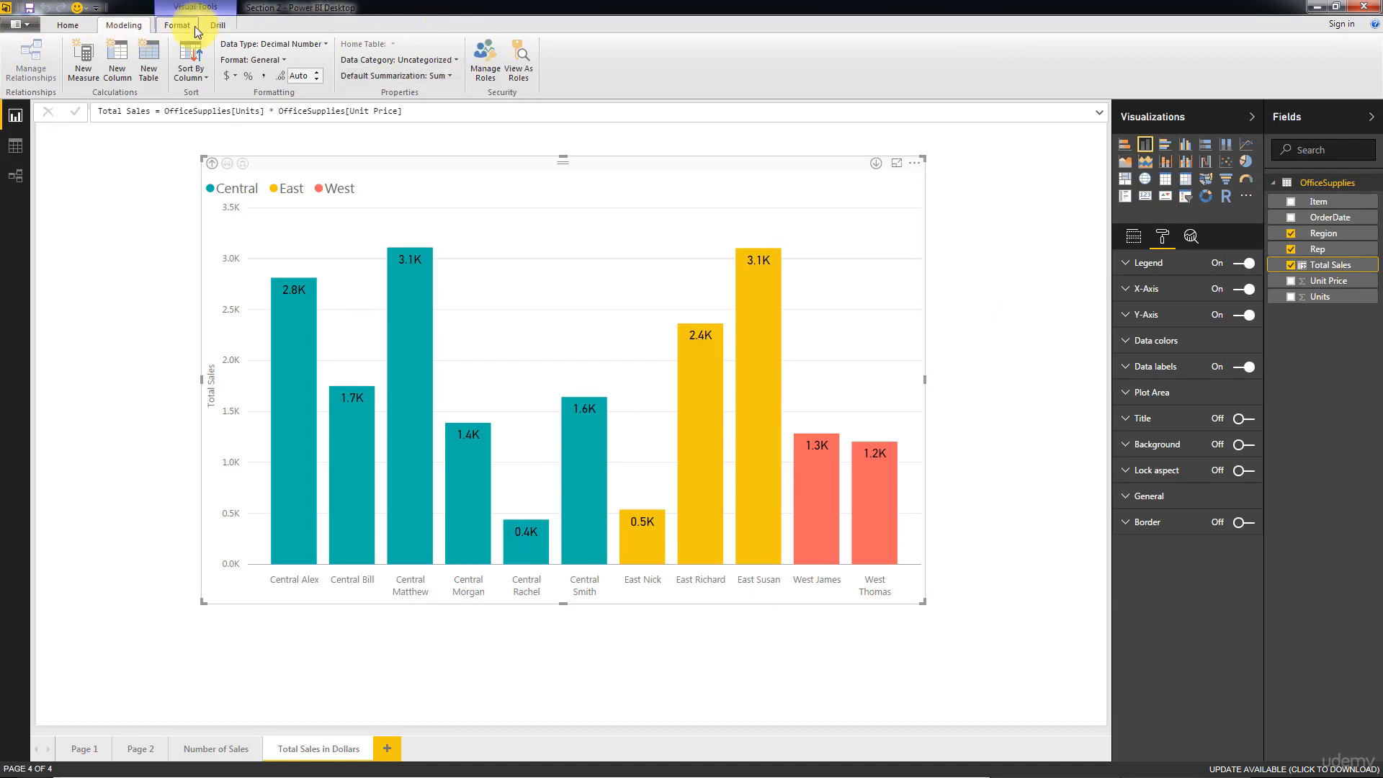
left_click(271, 62)
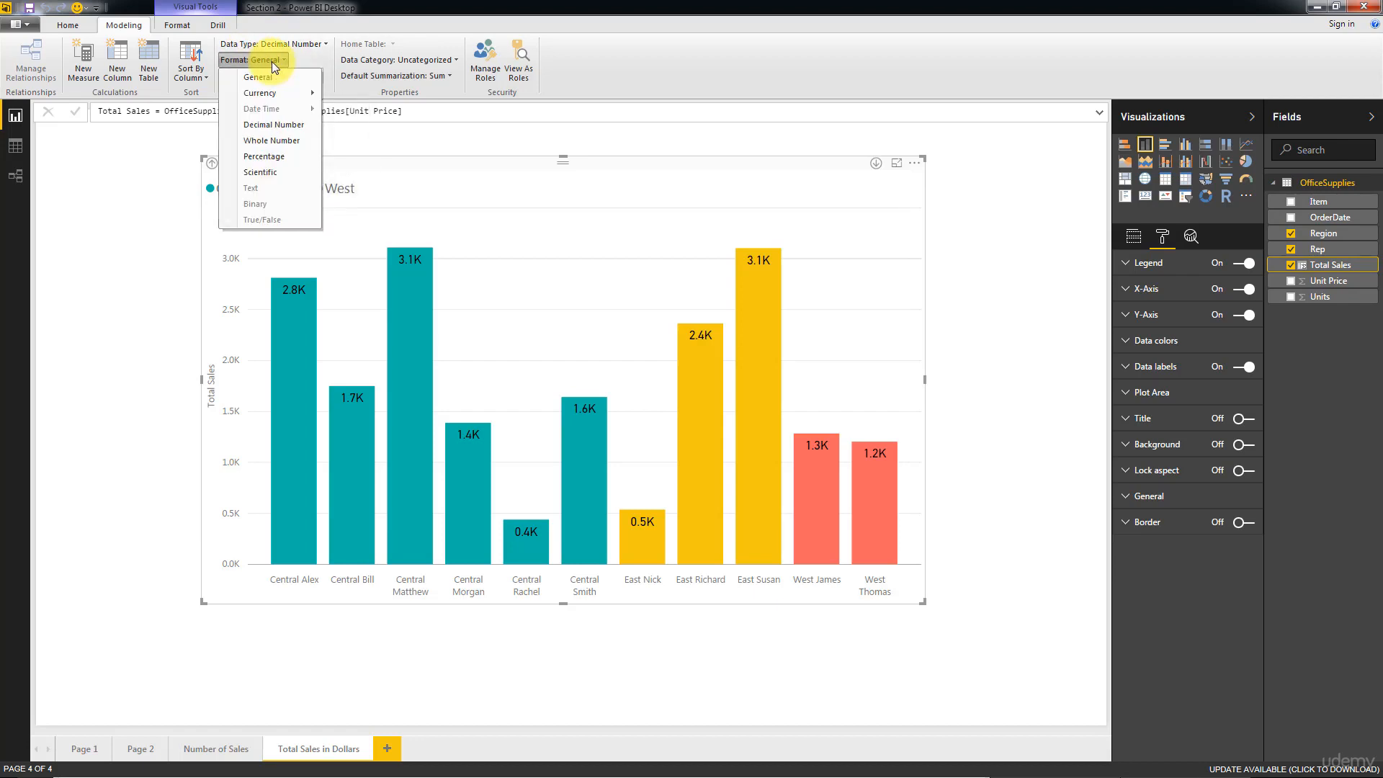
left_click(271, 62)
left_click(298, 42)
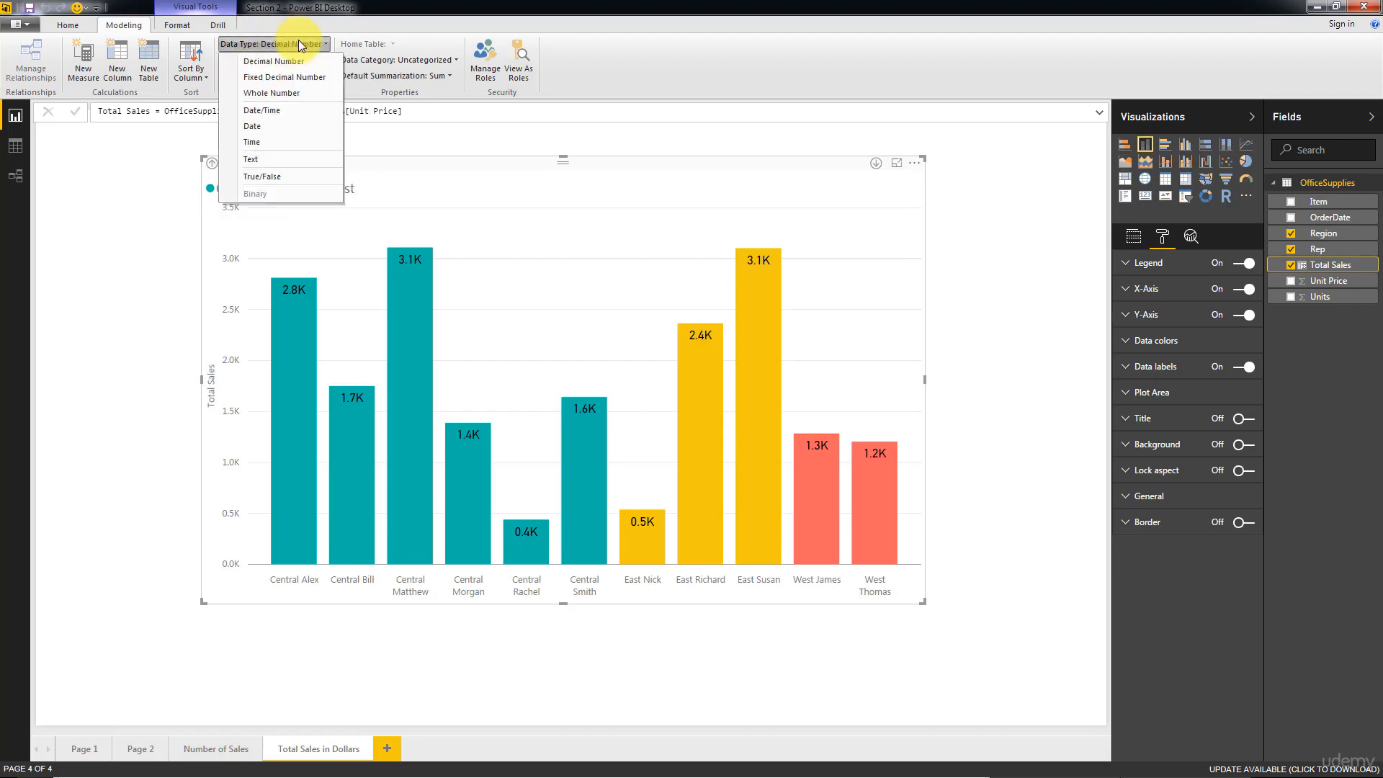
left_click(298, 43)
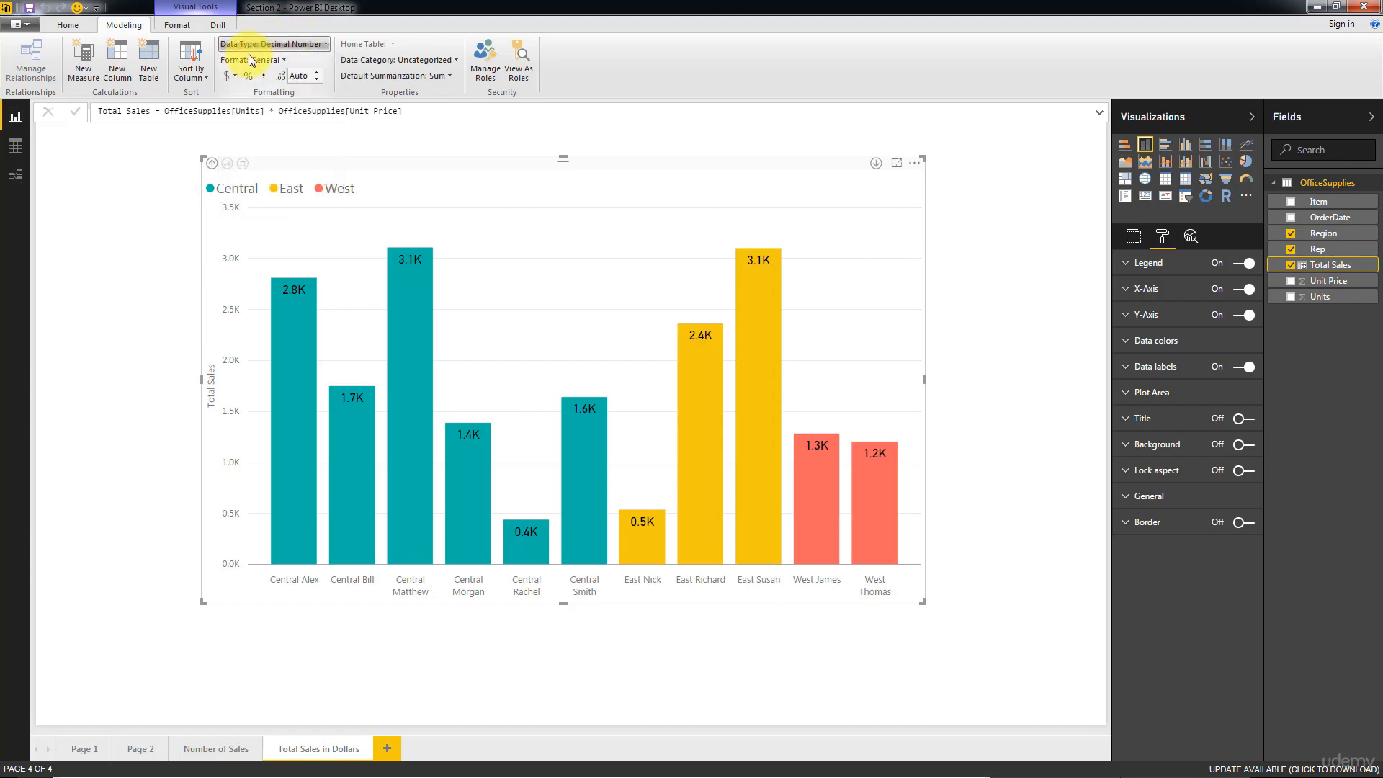
left_click(278, 63)
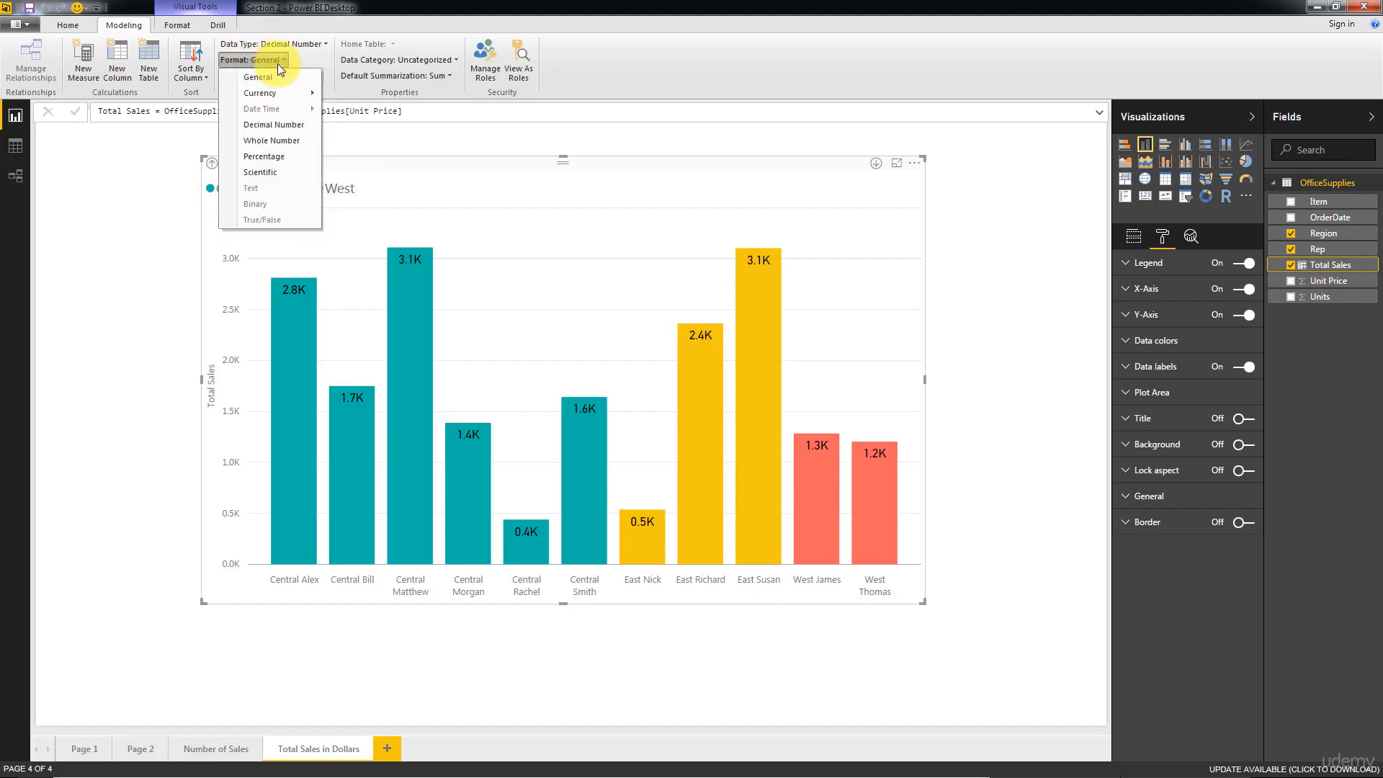
mouse_move(283, 89)
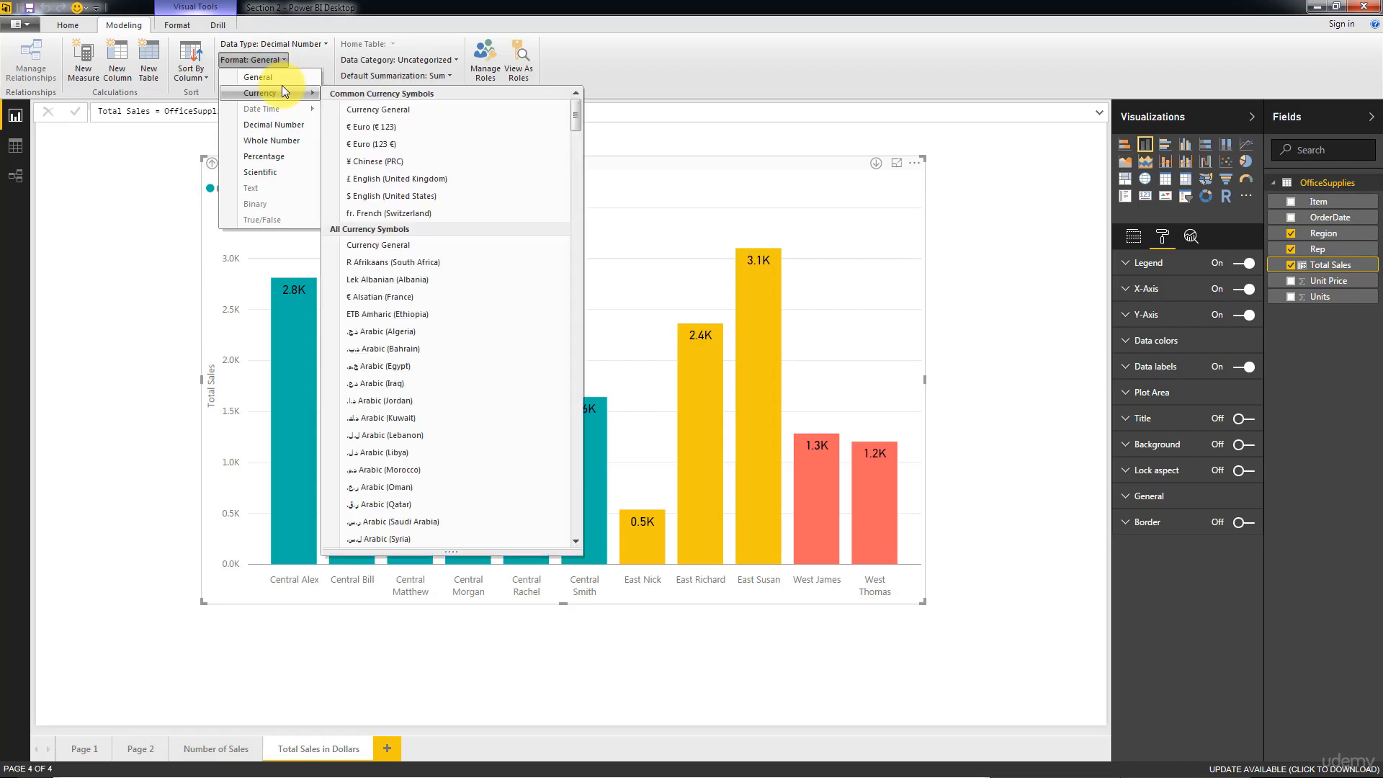
left_click(396, 197)
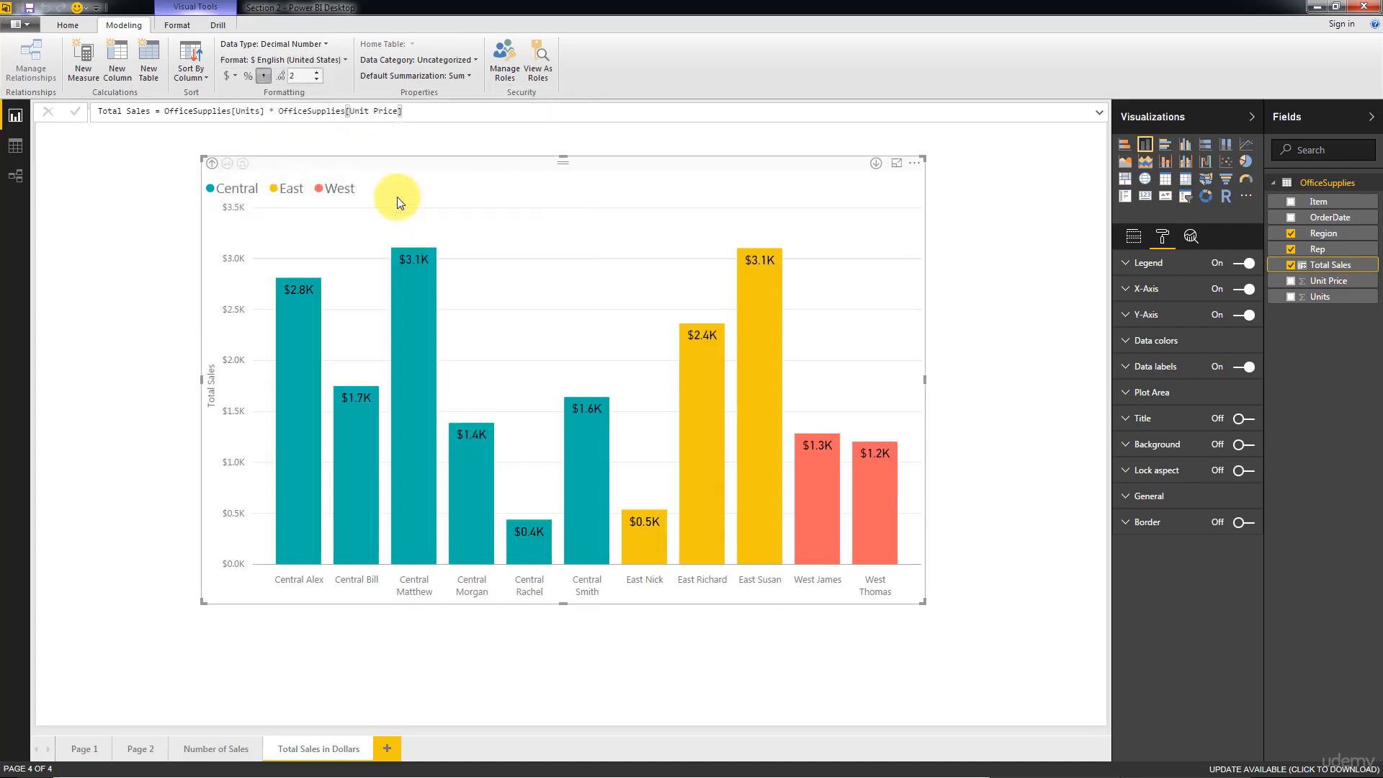